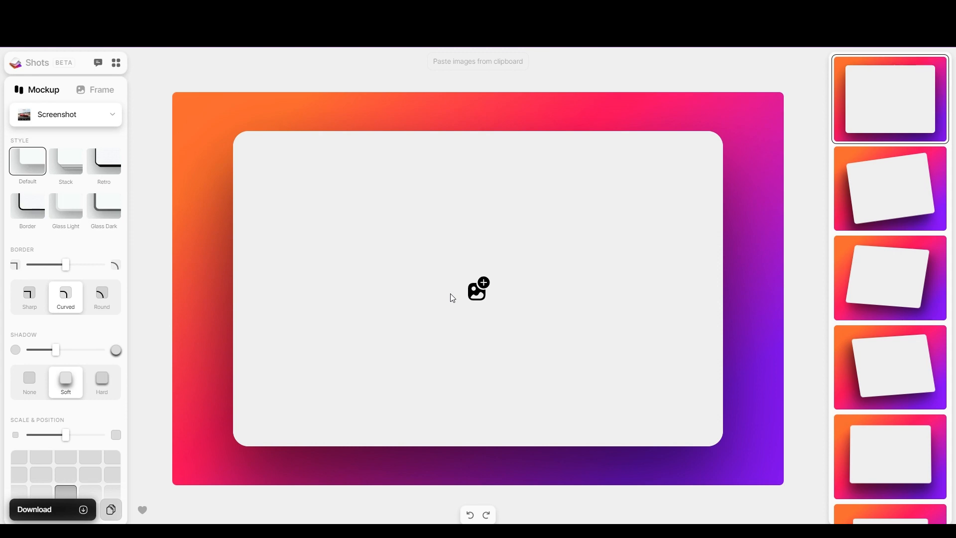
Paste the Next of Twin book cover into the Screenshot mockup with Ctrl+V.
{"action": "key", "text": "ctrl+v"}
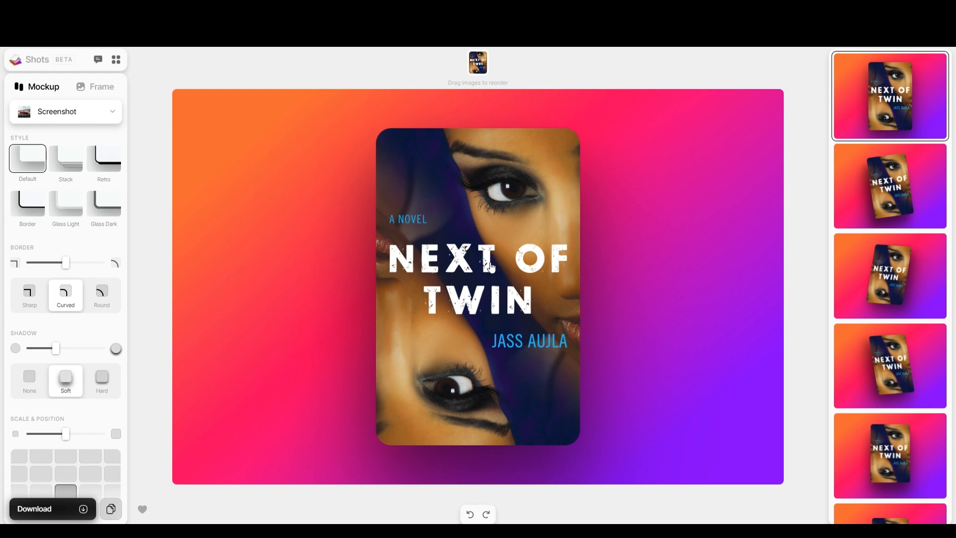
After trying several layouts, put the cover in the diamond-rotated tilt with sharp corners.
{"action": "left_click", "coordinate": [894, 286]}
{"action": "left_click", "coordinate": [900, 365]}
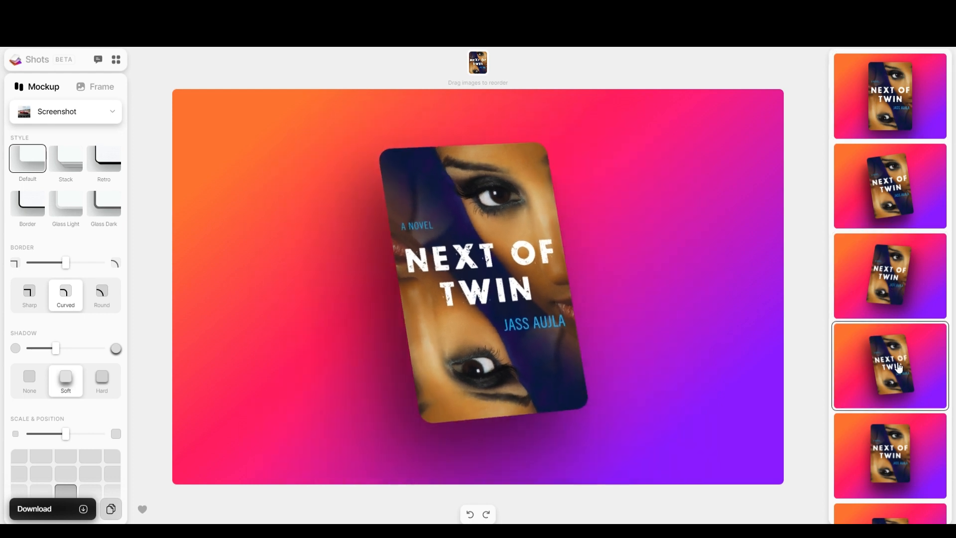
{"action": "left_click", "coordinate": [908, 189]}
{"action": "left_click", "coordinate": [907, 112]}
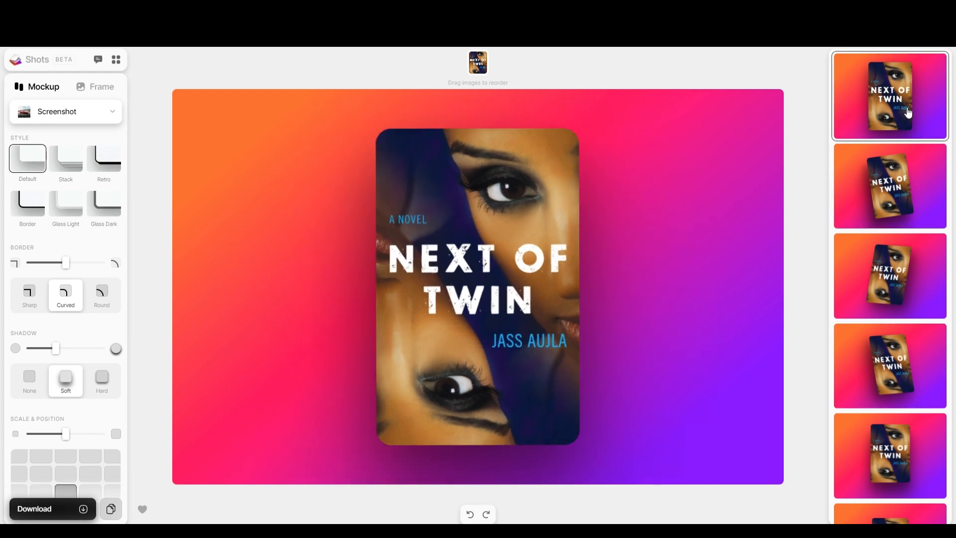
{"action": "scroll", "coordinate": [885, 470], "scroll_direction": "down", "scroll_amount": 5}
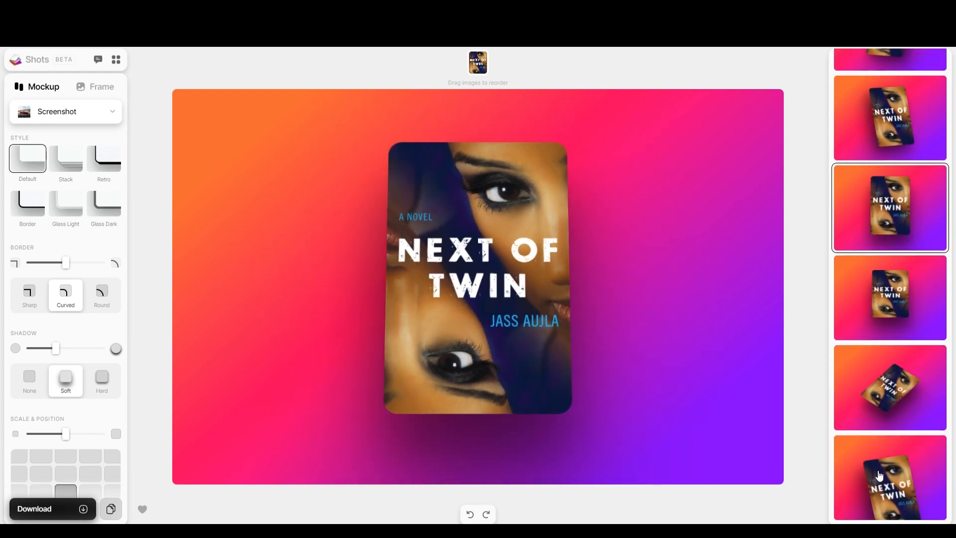
{"action": "left_click", "coordinate": [882, 473]}
{"action": "left_click", "coordinate": [895, 407]}
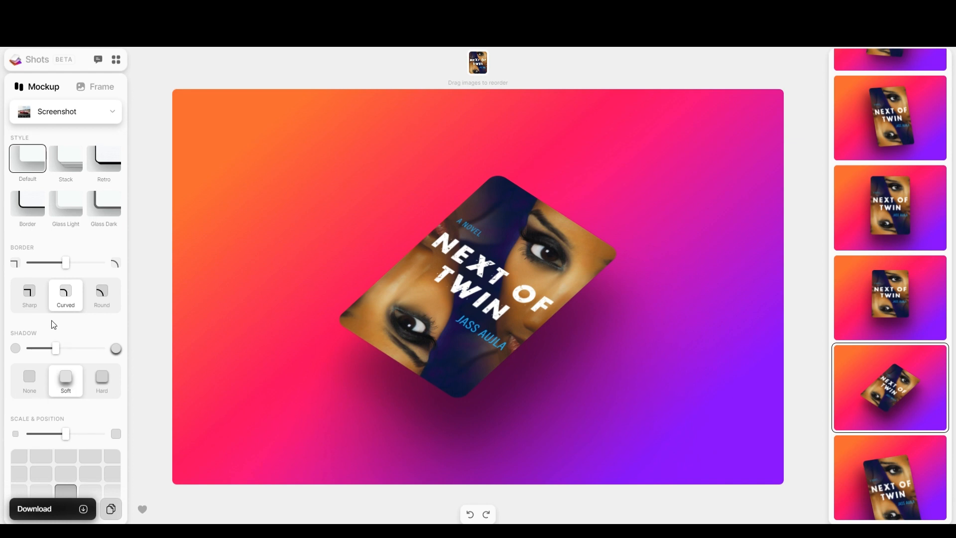
{"action": "left_click", "coordinate": [30, 296]}
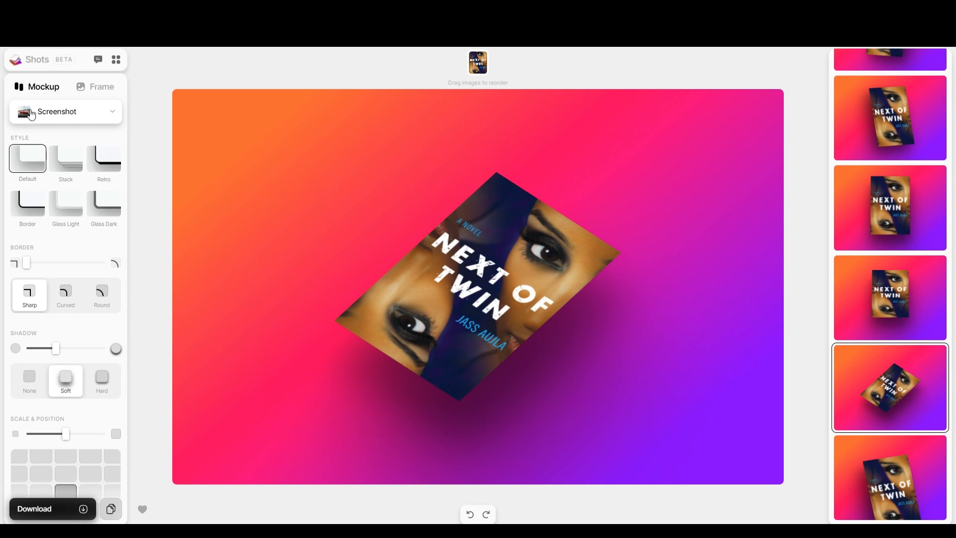
After trying Stack, Retro and Glass styles, give the cover a solid black Border with curved corners.
{"action": "left_click", "coordinate": [67, 161]}
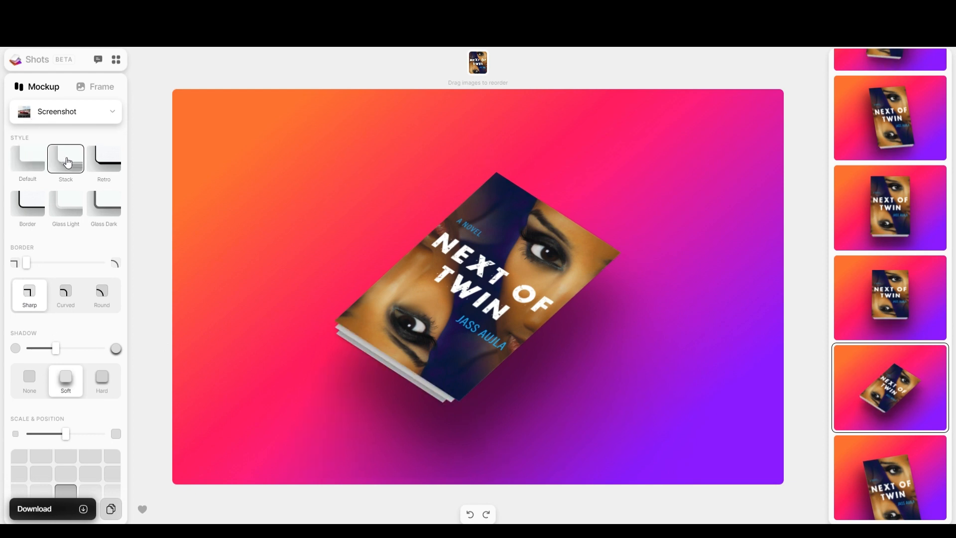
{"action": "left_click", "coordinate": [104, 159]}
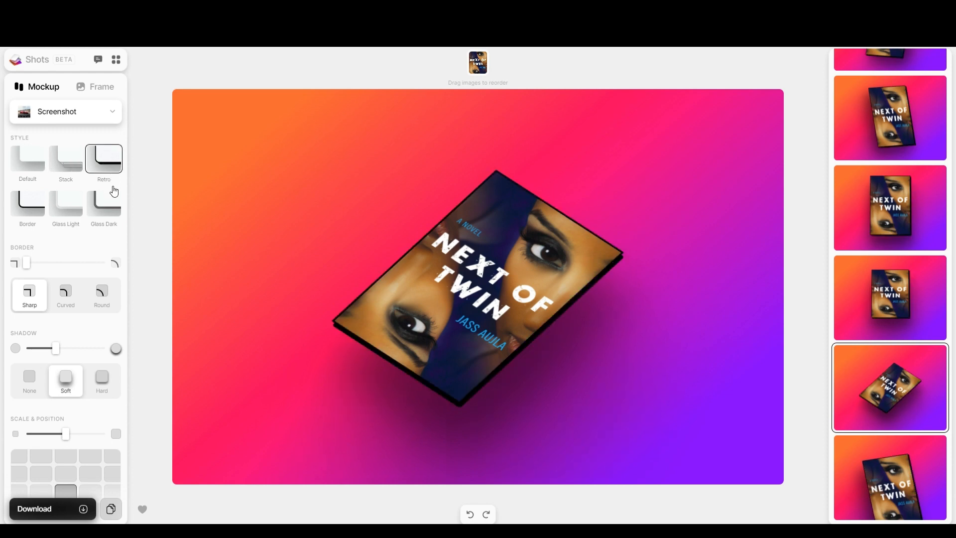
{"action": "left_click", "coordinate": [105, 214]}
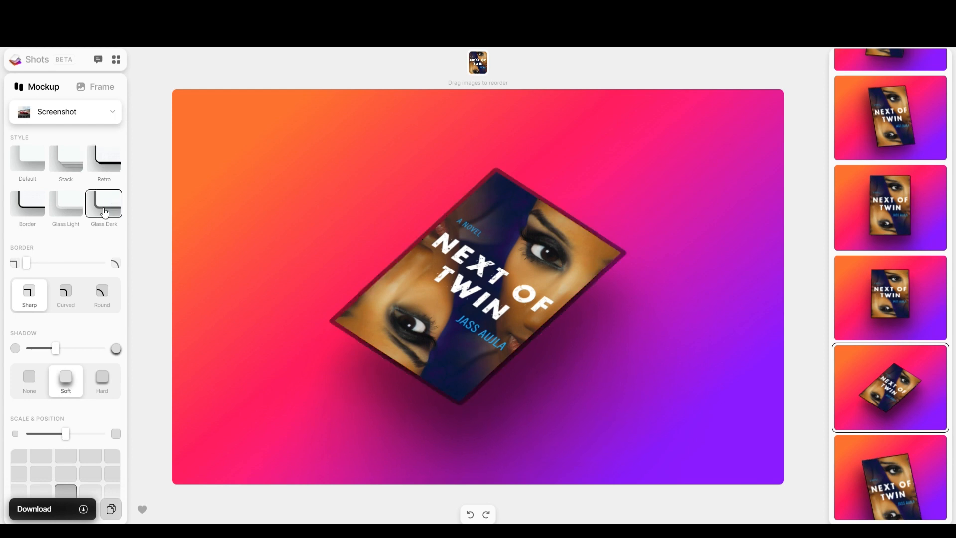
{"action": "left_click", "coordinate": [80, 213]}
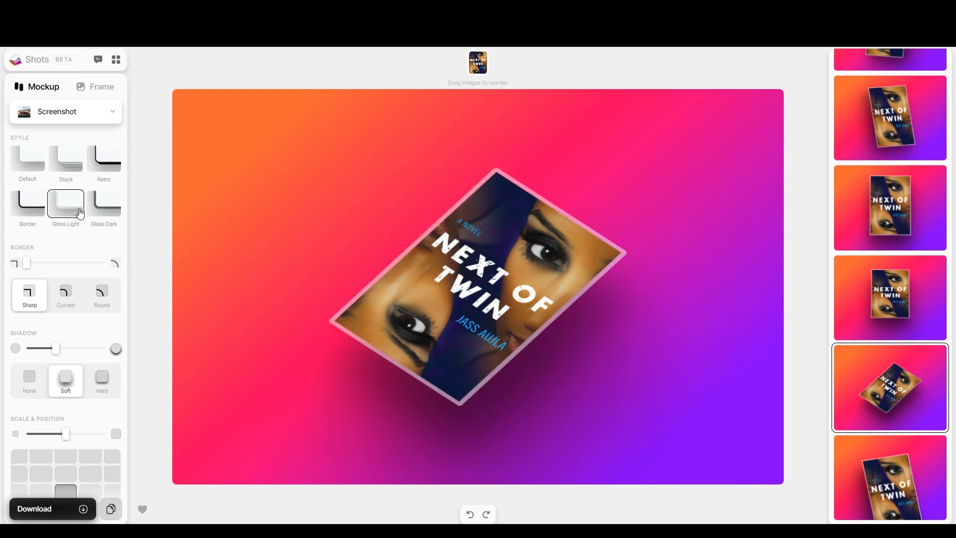
{"action": "left_click", "coordinate": [26, 215]}
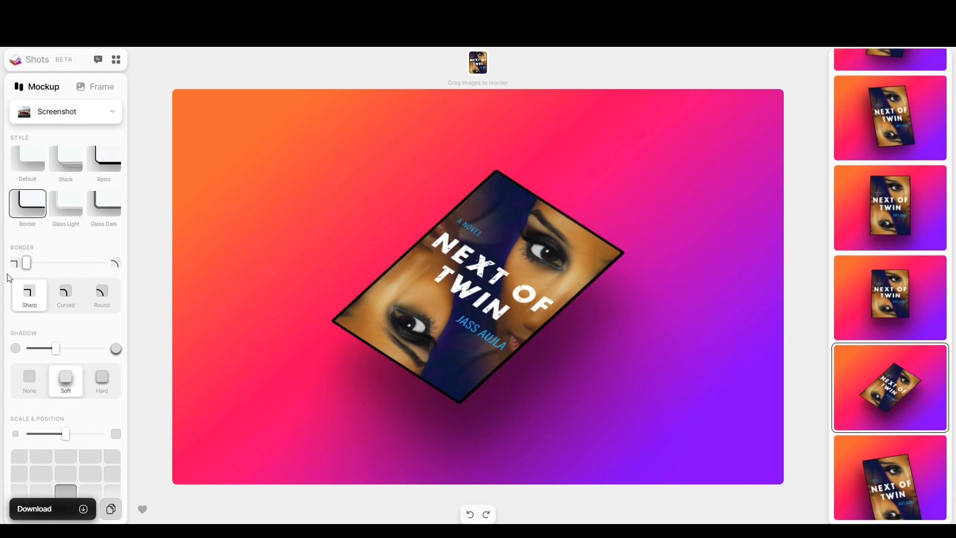
{"action": "left_click", "coordinate": [65, 294]}
Return the bordered cover to sharp corners and give it a lighter, hard-edged shadow.
{"action": "left_click", "coordinate": [104, 300]}
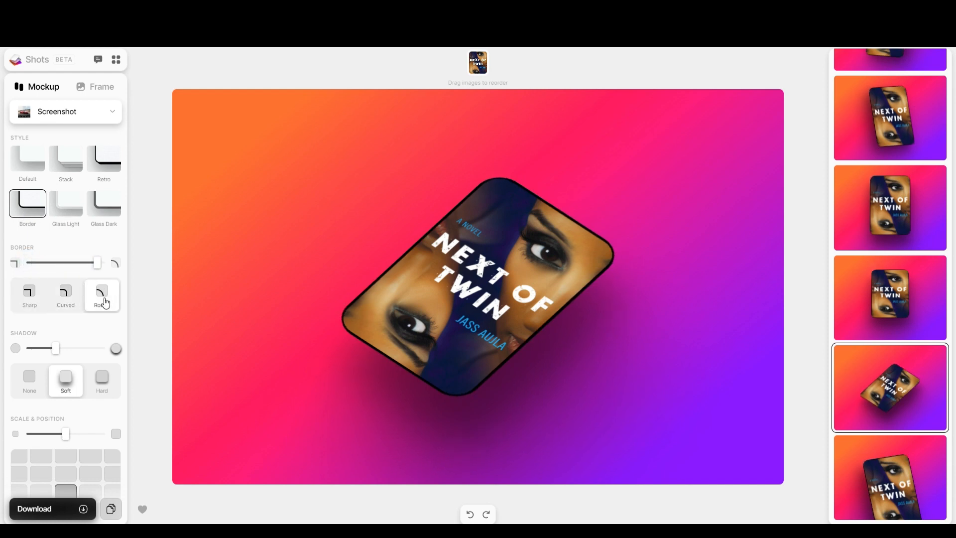
{"action": "left_click", "coordinate": [34, 297]}
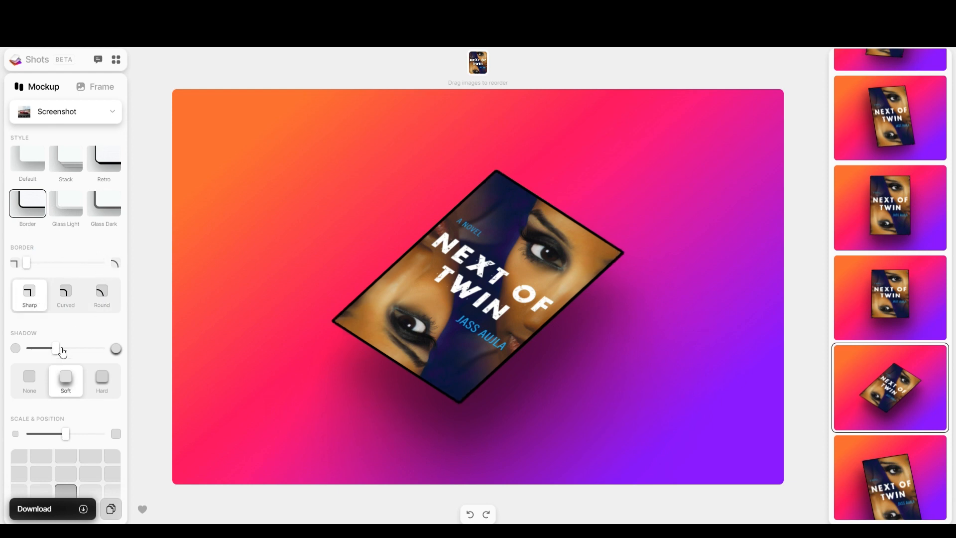
{"action": "mouse_move", "coordinate": [56, 351]}
{"action": "left_mouse_down"}
{"action": "mouse_move", "coordinate": [70, 349]}
{"action": "mouse_move", "coordinate": [46, 349]}
{"action": "left_mouse_up"}
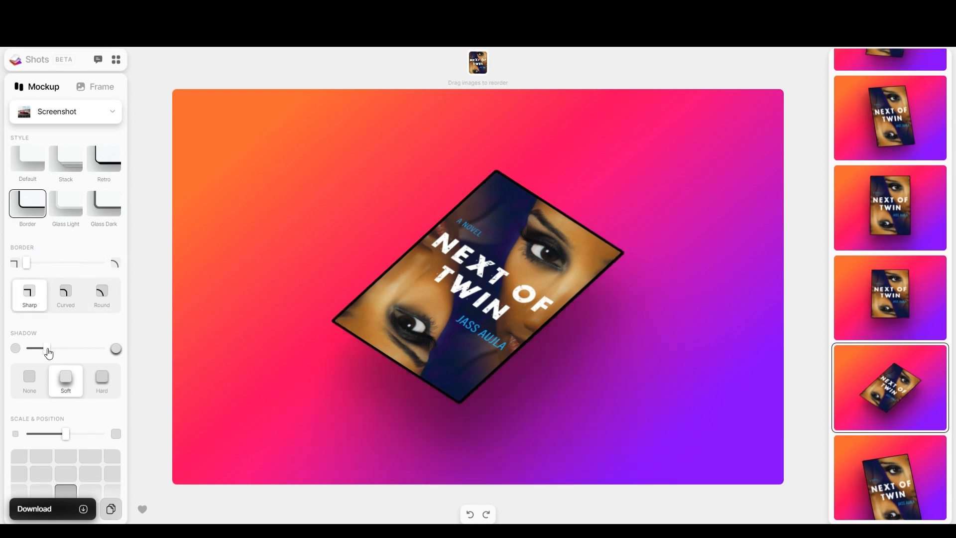
{"action": "left_click", "coordinate": [30, 390]}
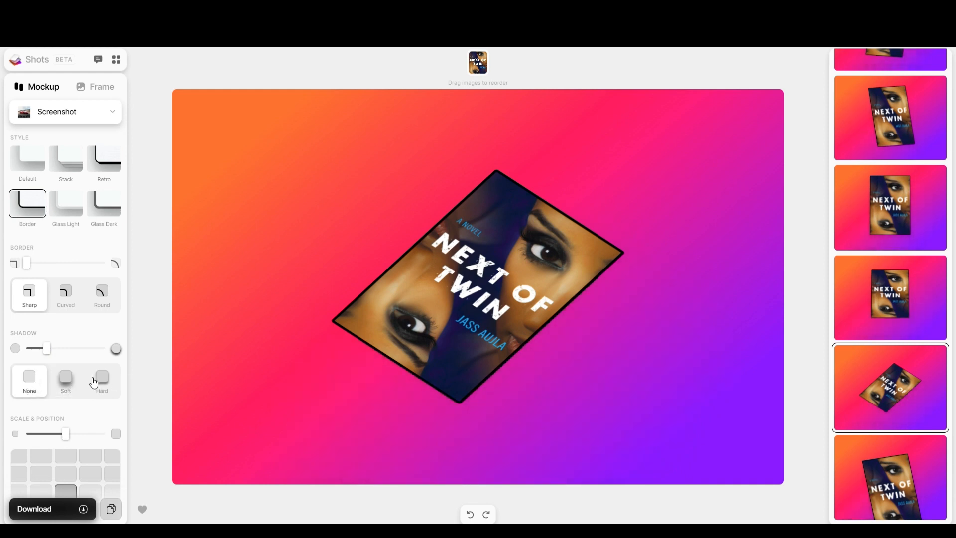
{"action": "left_click", "coordinate": [64, 381]}
{"action": "left_click", "coordinate": [102, 383]}
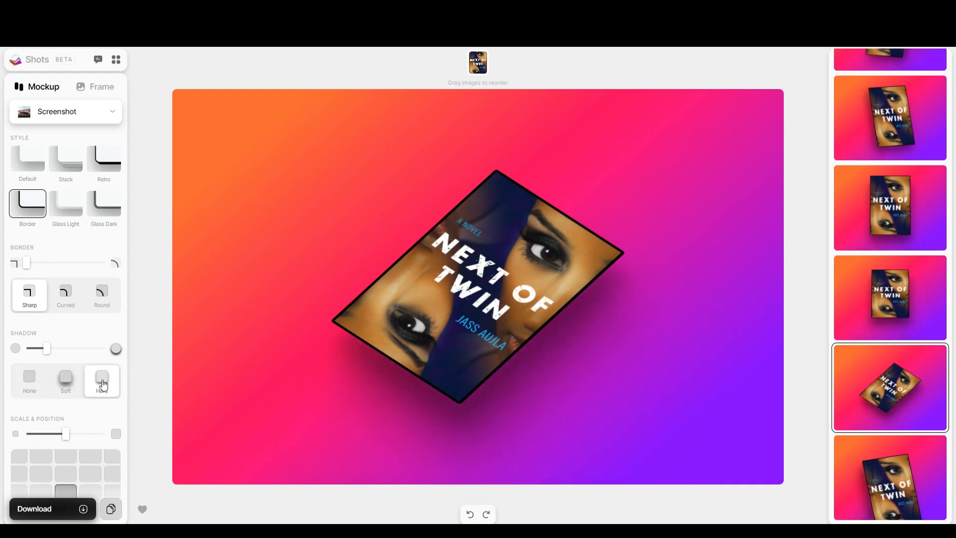
{"action": "scroll", "coordinate": [80, 424], "scroll_direction": "down", "scroll_amount": 3}
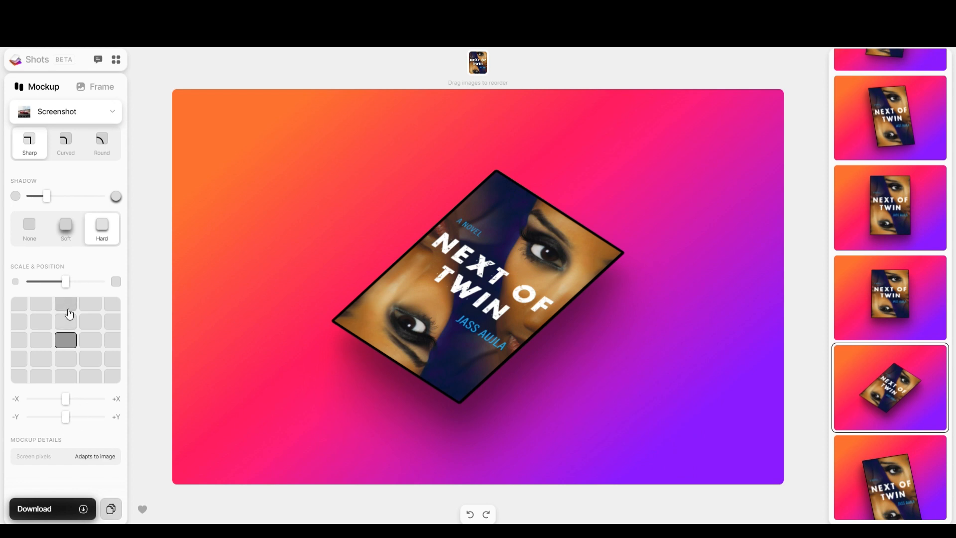
Nudge the bordered cover slightly upward from centre with the Y slider.
{"action": "left_click", "coordinate": [66, 305]}
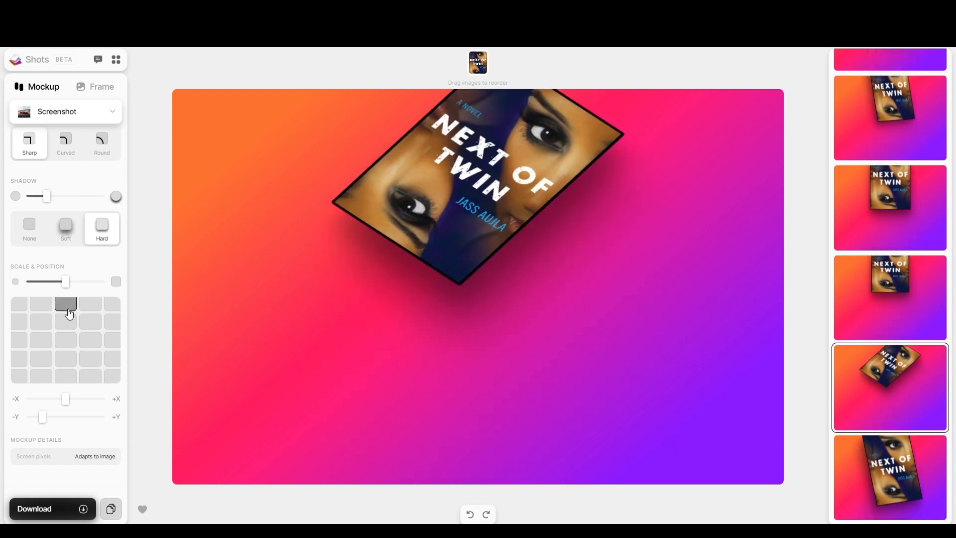
{"action": "left_click", "coordinate": [68, 343]}
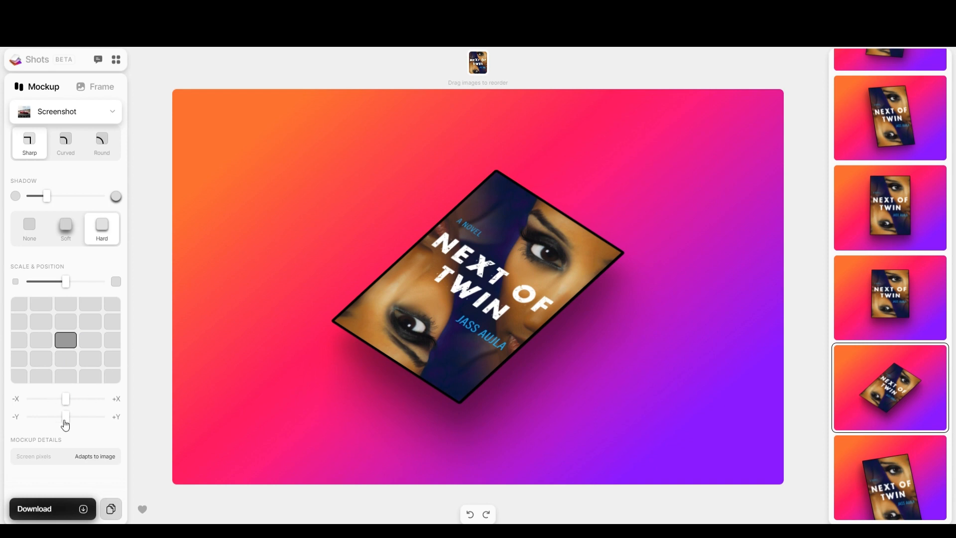
{"action": "mouse_move", "coordinate": [63, 423]}
{"action": "left_mouse_down"}
{"action": "mouse_move", "coordinate": [42, 422]}
{"action": "mouse_move", "coordinate": [70, 421]}
{"action": "mouse_move", "coordinate": [45, 425]}
{"action": "mouse_move", "coordinate": [57, 425]}
{"action": "left_mouse_up"}
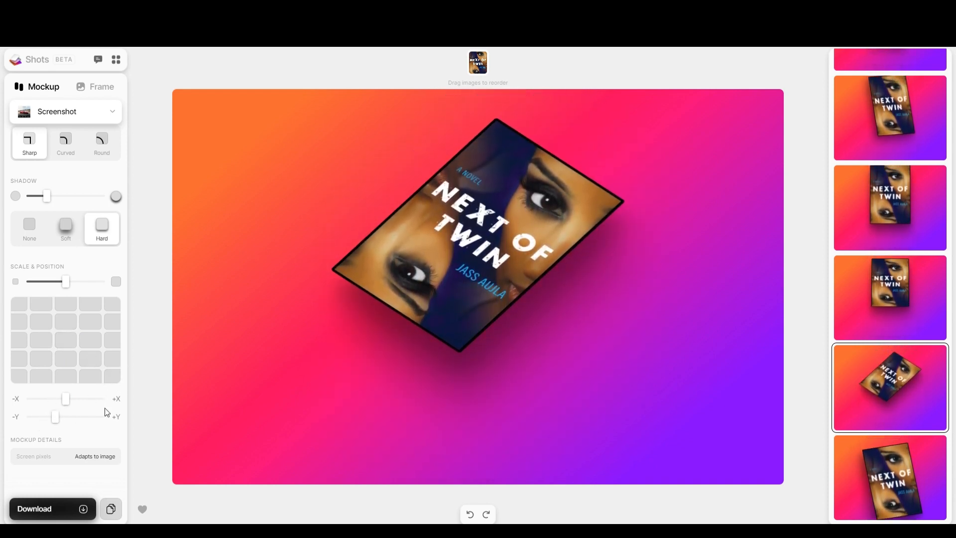
{"action": "left_click", "coordinate": [102, 117]}
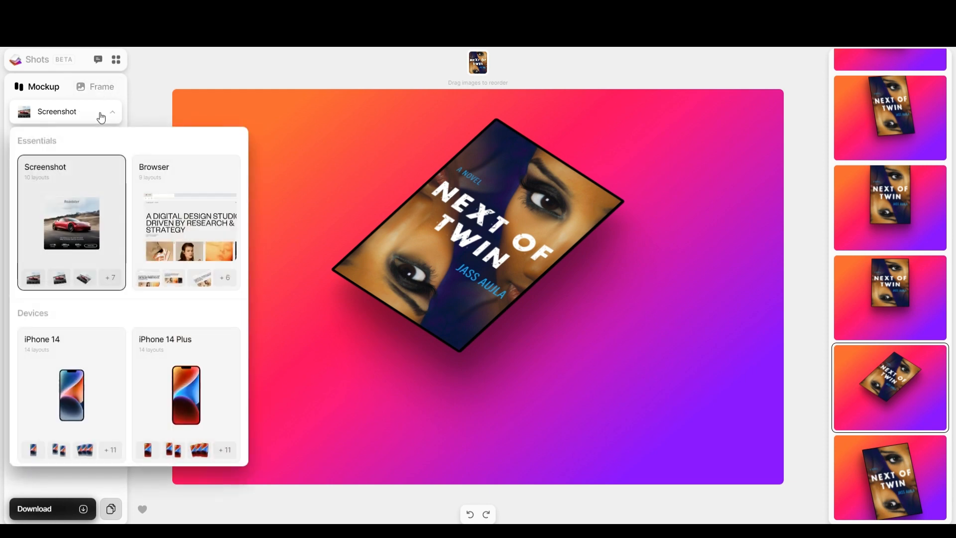
Switch to a tilted browser mockup with no shadow at its smallest scale.
{"action": "left_click", "coordinate": [168, 226]}
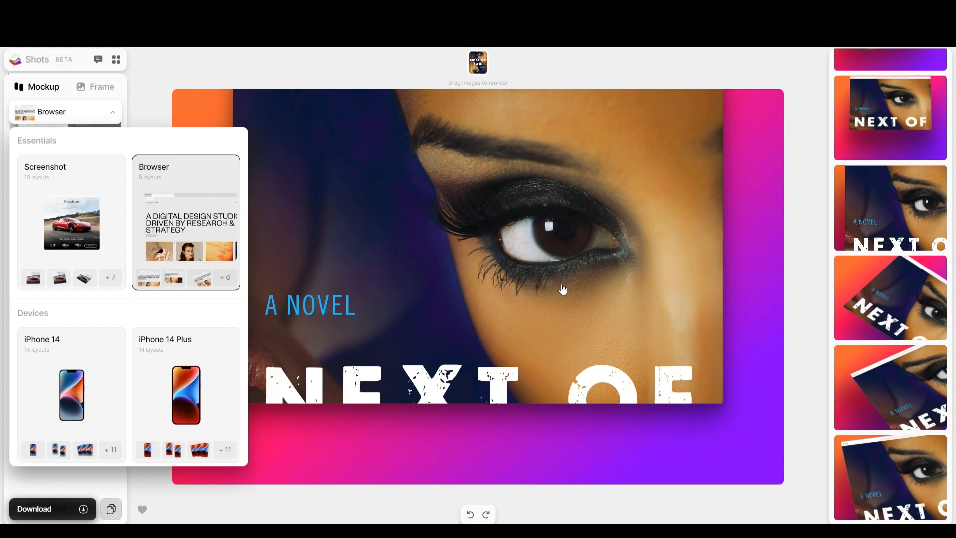
{"action": "left_click", "coordinate": [899, 399]}
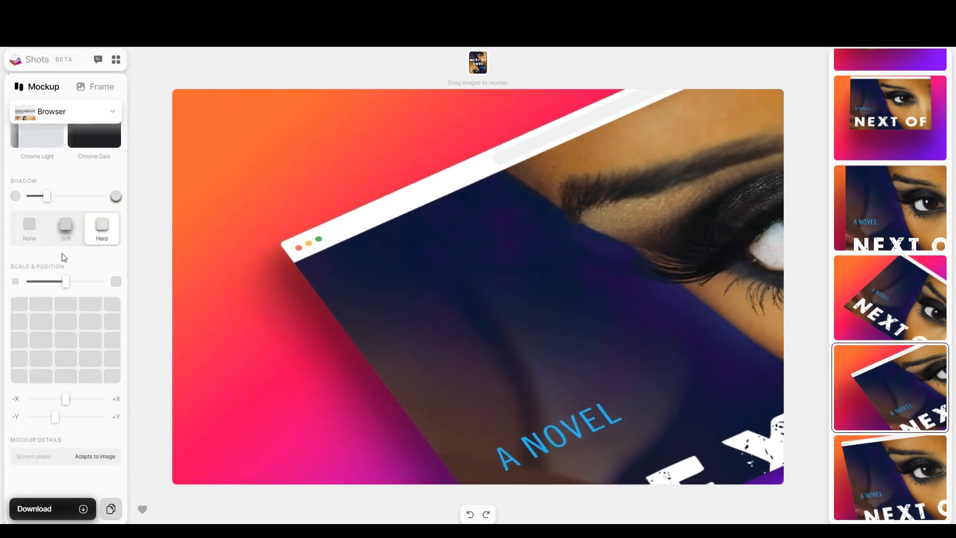
{"action": "left_click", "coordinate": [28, 232]}
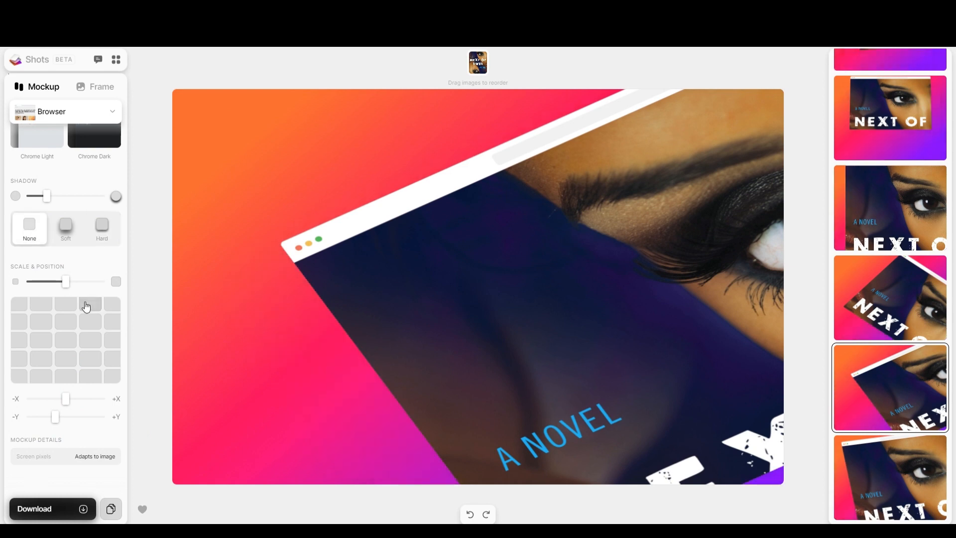
{"action": "left_click_drag", "start_coordinate": [67, 283], "coordinate": [8, 290]}
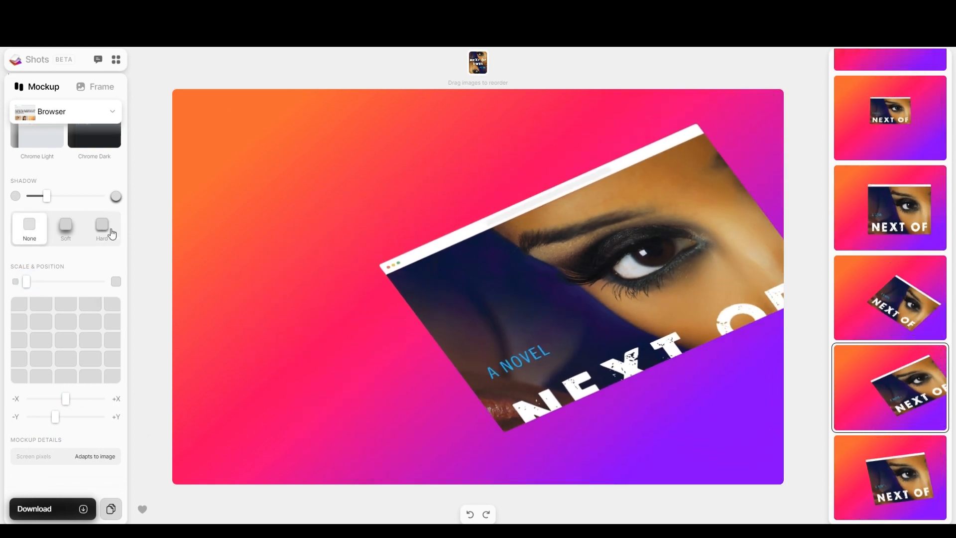
{"action": "left_click", "coordinate": [85, 120]}
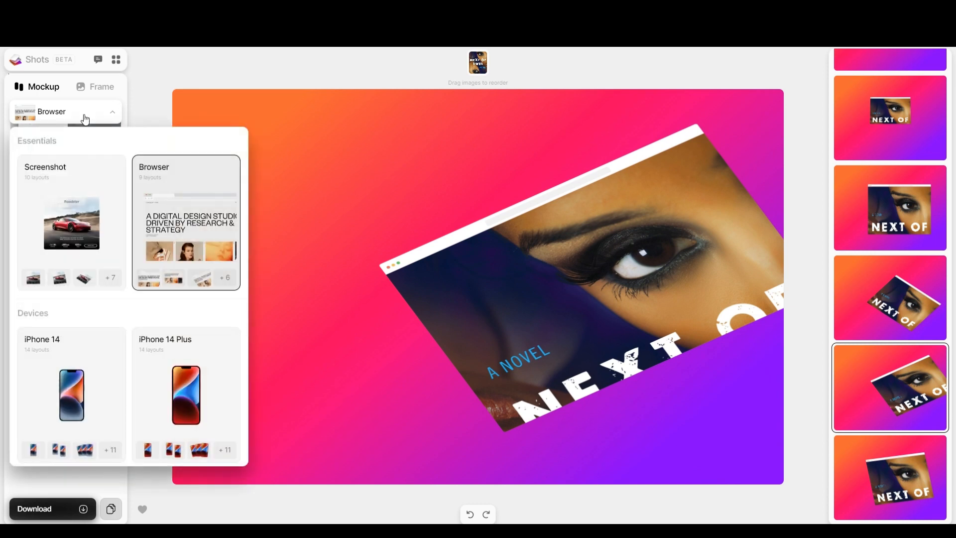
Preview the cover on iPhone 14 and 13 models and MacBook Air M2 and Pro 16.
{"action": "left_click", "coordinate": [69, 416]}
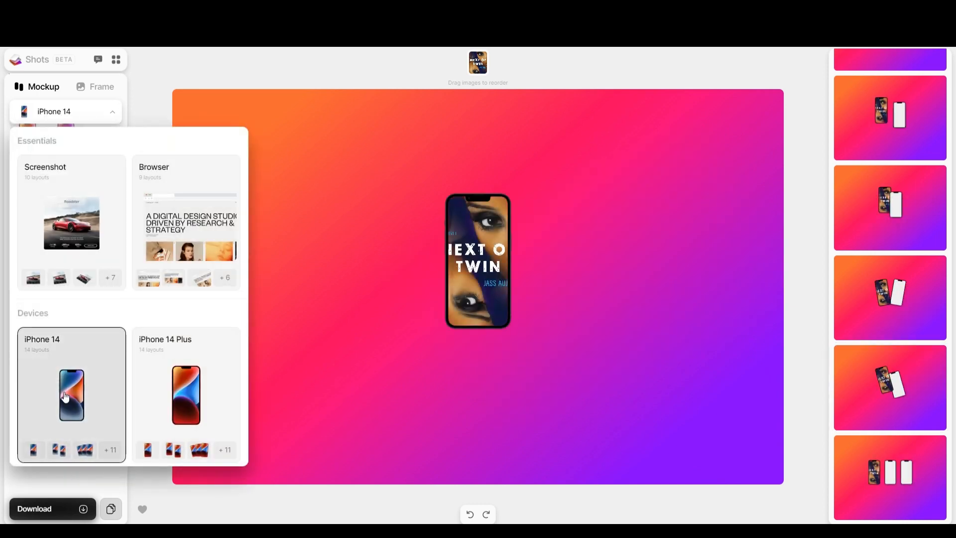
{"action": "left_click", "coordinate": [190, 408]}
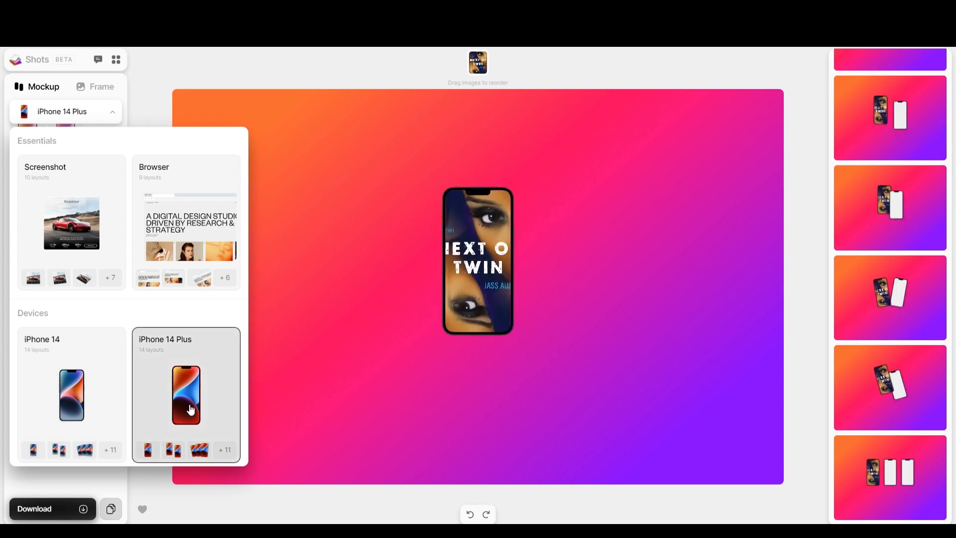
{"action": "scroll", "coordinate": [145, 380], "scroll_direction": "down", "scroll_amount": 4}
{"action": "left_click", "coordinate": [109, 349]}
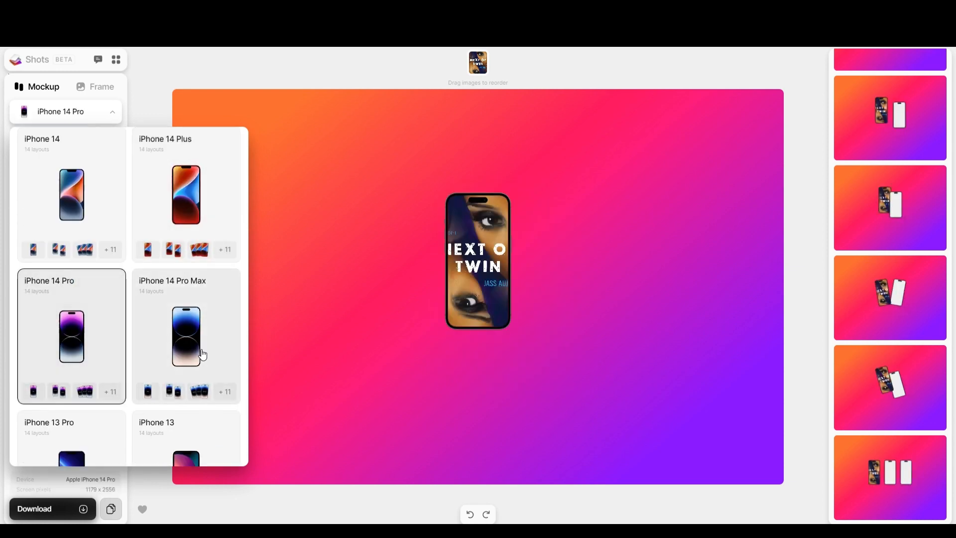
{"action": "left_click", "coordinate": [203, 354]}
{"action": "scroll", "coordinate": [145, 335], "scroll_direction": "down", "scroll_amount": 3}
{"action": "left_click", "coordinate": [92, 353]}
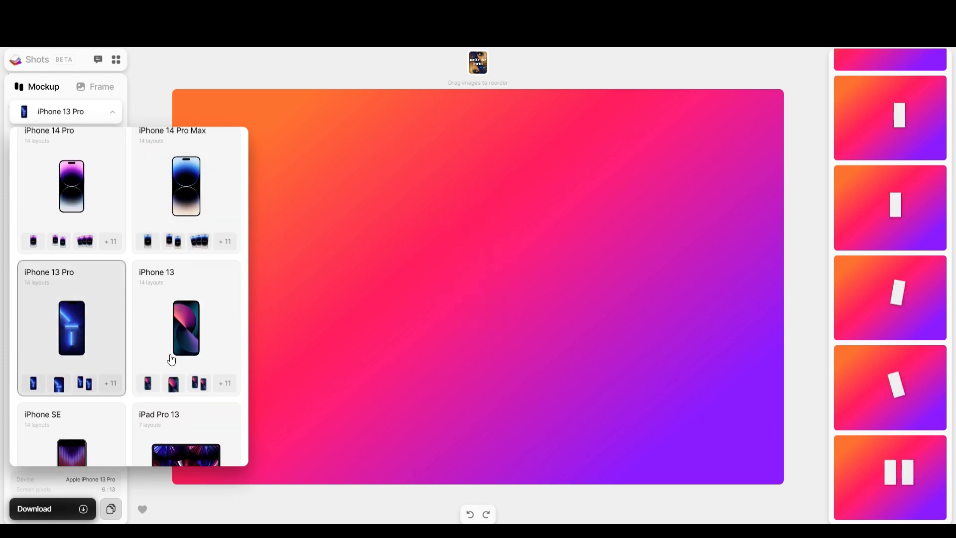
{"action": "left_click", "coordinate": [171, 359]}
{"action": "scroll", "coordinate": [126, 378], "scroll_direction": "down", "scroll_amount": 4}
{"action": "left_click", "coordinate": [83, 406]}
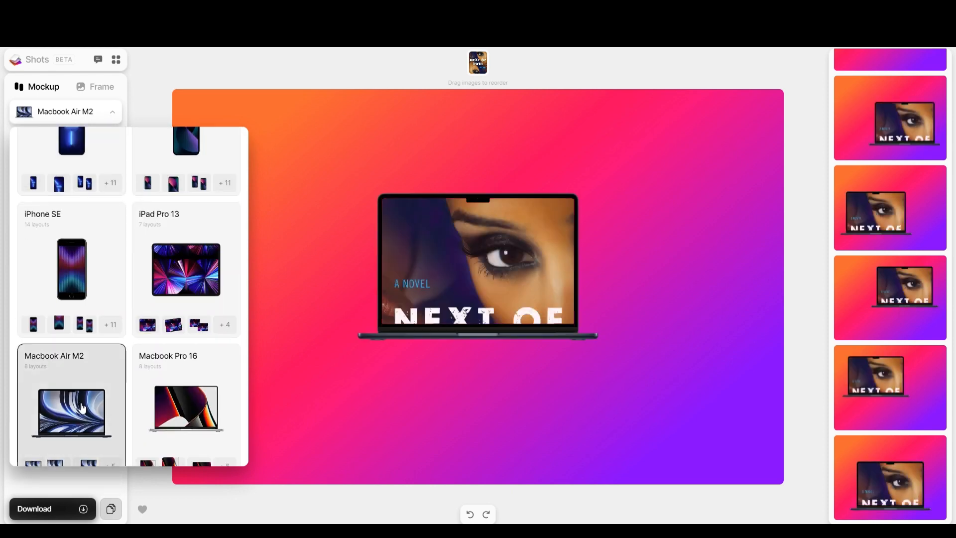
{"action": "left_click", "coordinate": [151, 409]}
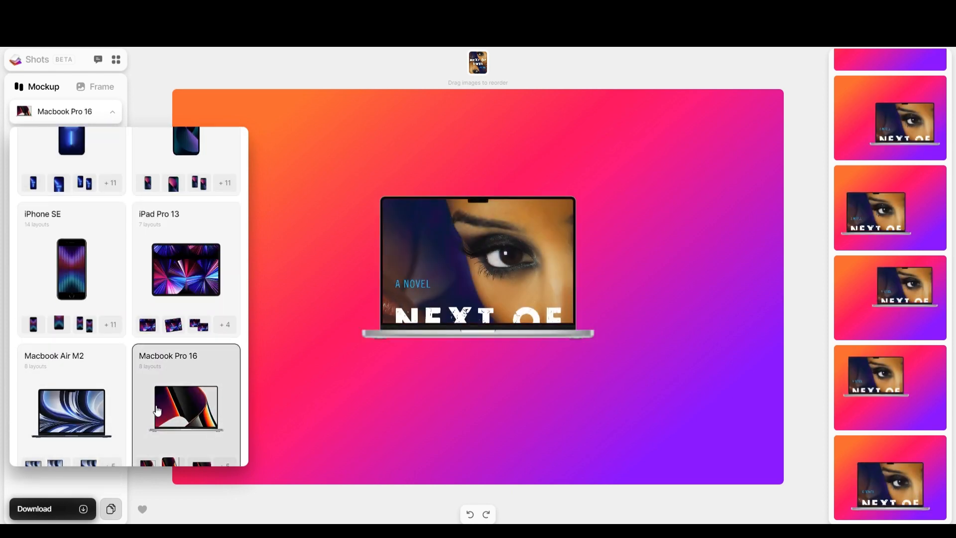
{"action": "scroll", "coordinate": [153, 408], "scroll_direction": "down", "scroll_amount": 3}
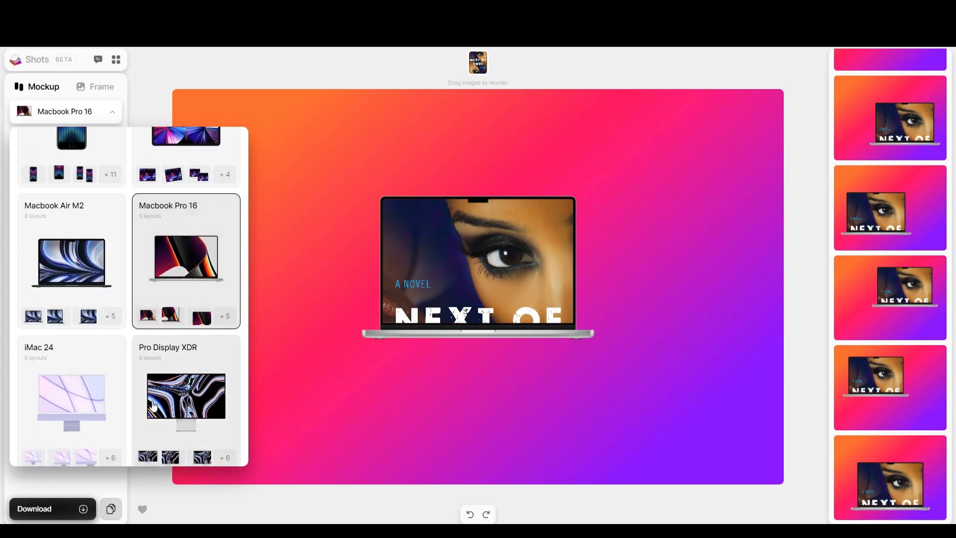
{"action": "left_click", "coordinate": [892, 393]}
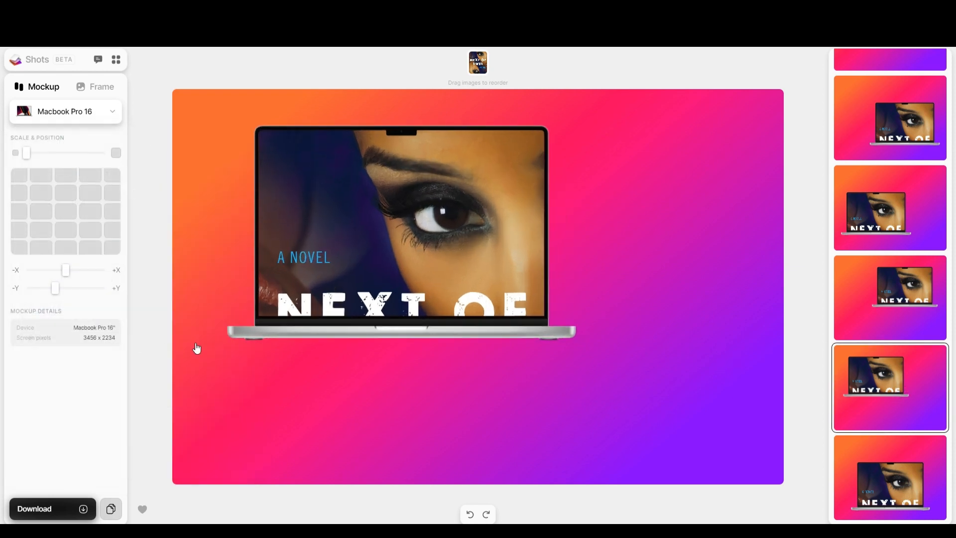
Put the cover on an enlarged Apple Watch Ultra mockup after trying the iMac 24.
{"action": "left_click", "coordinate": [90, 119]}
{"action": "scroll", "coordinate": [73, 252], "scroll_direction": "down", "scroll_amount": 5}
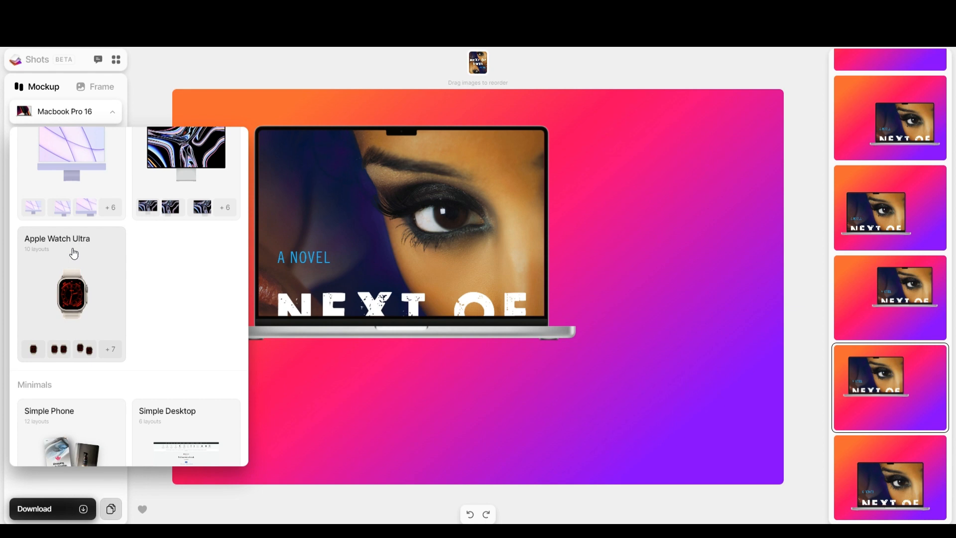
{"action": "left_click", "coordinate": [70, 164]}
{"action": "left_click", "coordinate": [60, 299]}
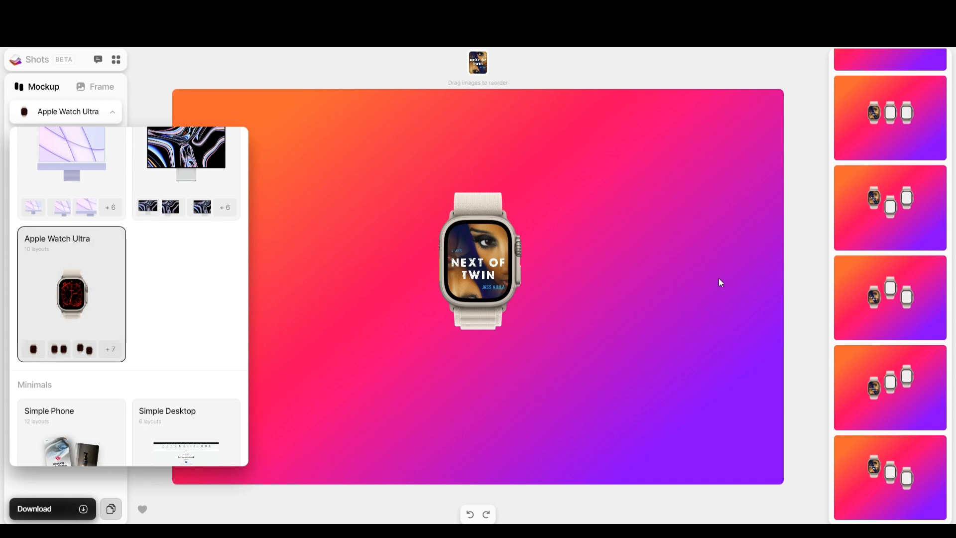
{"action": "left_click", "coordinate": [306, 62]}
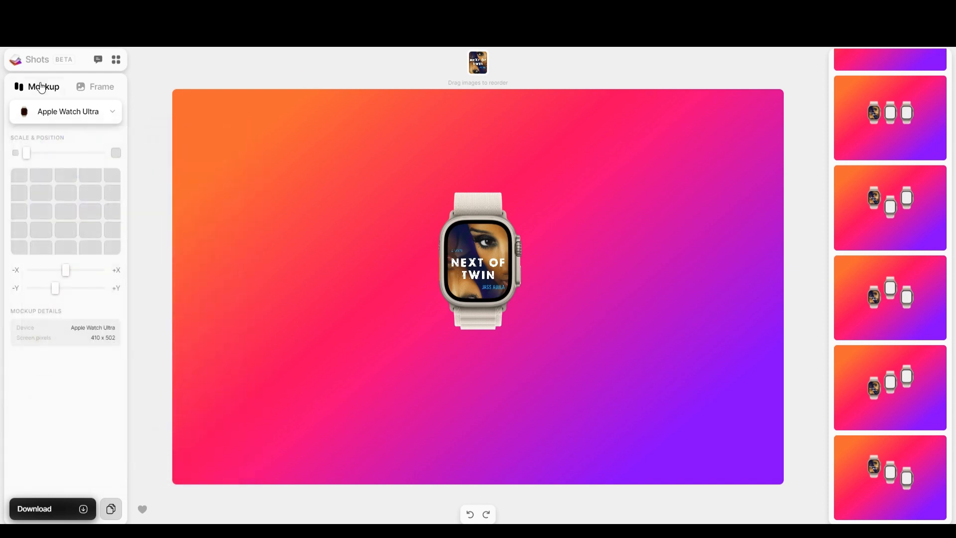
{"action": "left_click_drag", "start_coordinate": [30, 154], "coordinate": [63, 155]}
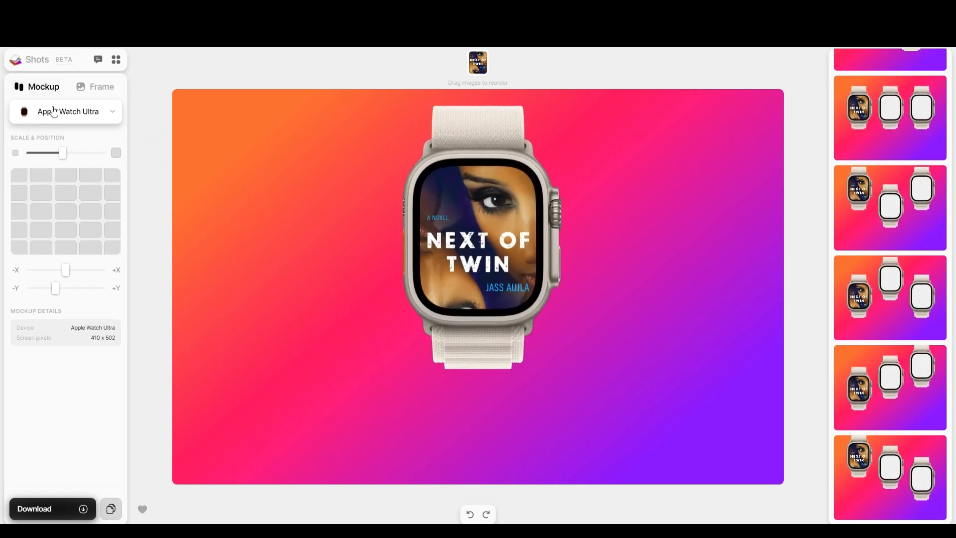
{"action": "left_click", "coordinate": [96, 90]}
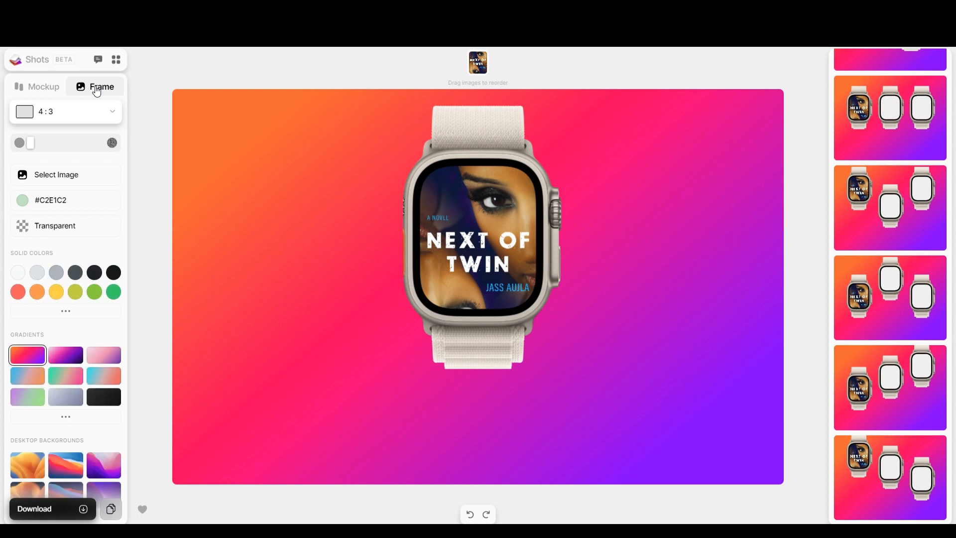
Cycle the frame through aspect ratios from 16:9 to 2:3, ending on 9:16.
{"action": "scroll", "coordinate": [67, 366], "scroll_direction": "down", "scroll_amount": 1}
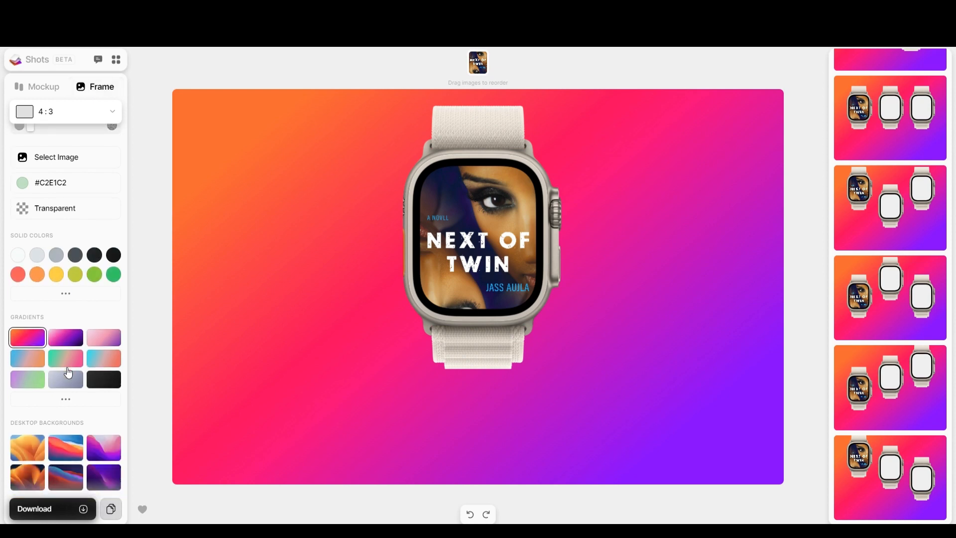
{"action": "scroll", "coordinate": [67, 368], "scroll_direction": "down", "scroll_amount": 6}
{"action": "scroll", "coordinate": [66, 368], "scroll_direction": "up", "scroll_amount": 7}
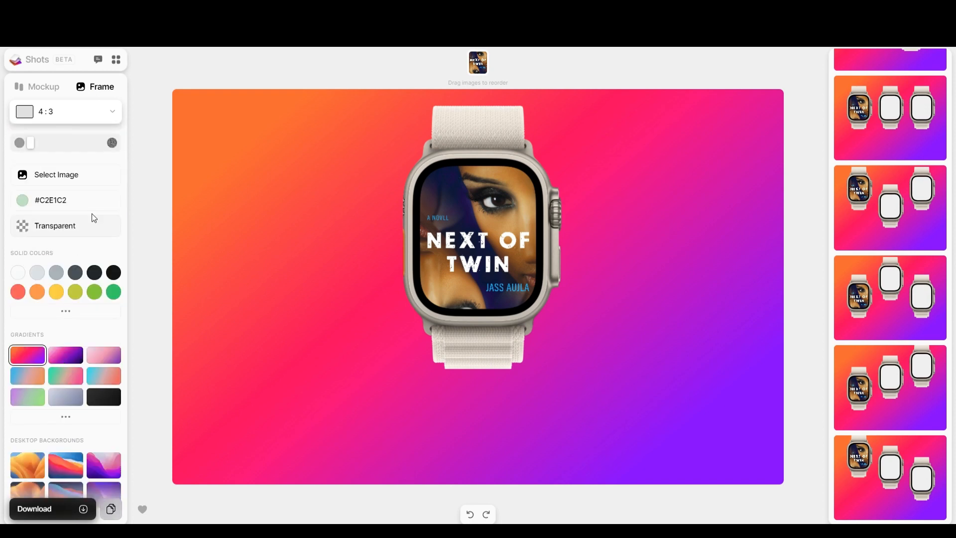
{"action": "left_click", "coordinate": [83, 120]}
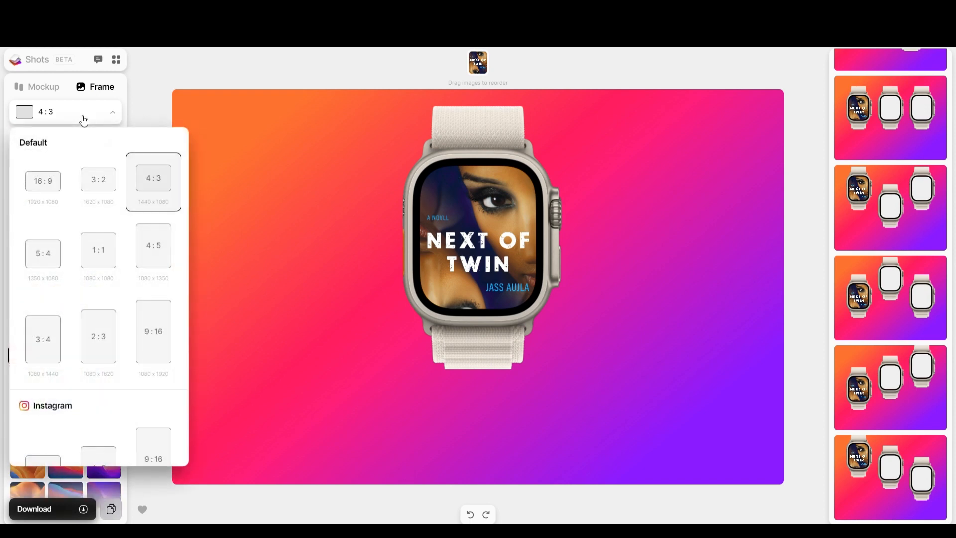
{"action": "left_click", "coordinate": [47, 186]}
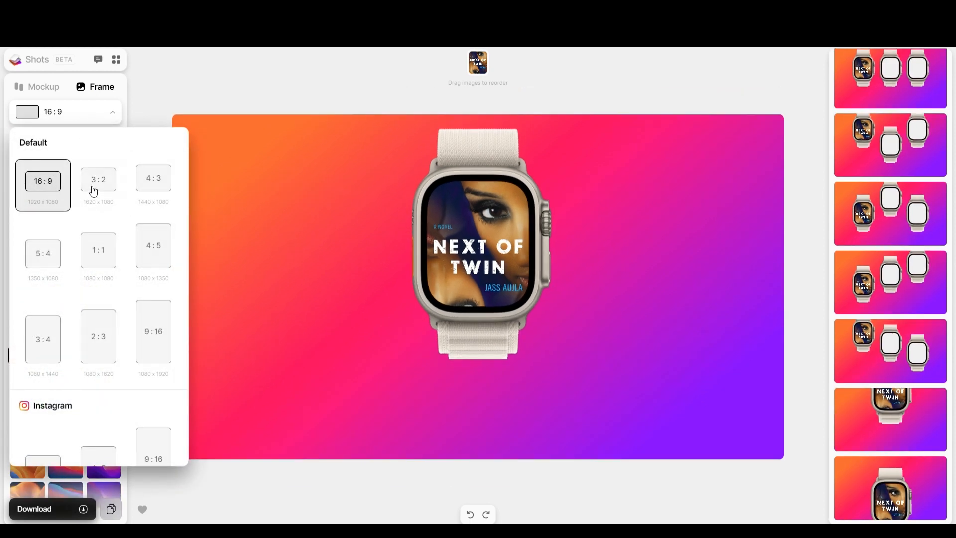
{"action": "left_click", "coordinate": [101, 181]}
{"action": "left_click", "coordinate": [150, 185]}
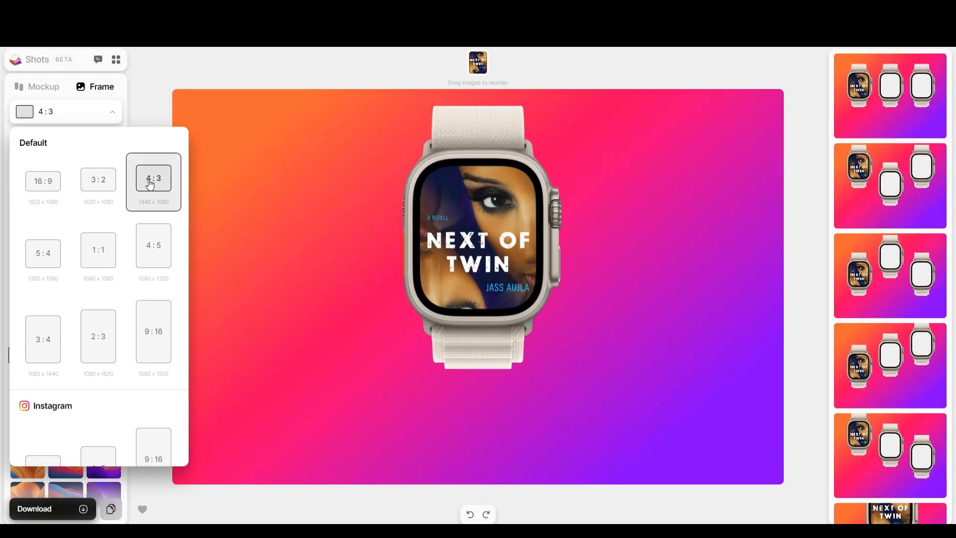
{"action": "left_click", "coordinate": [50, 263]}
{"action": "left_click", "coordinate": [96, 265]}
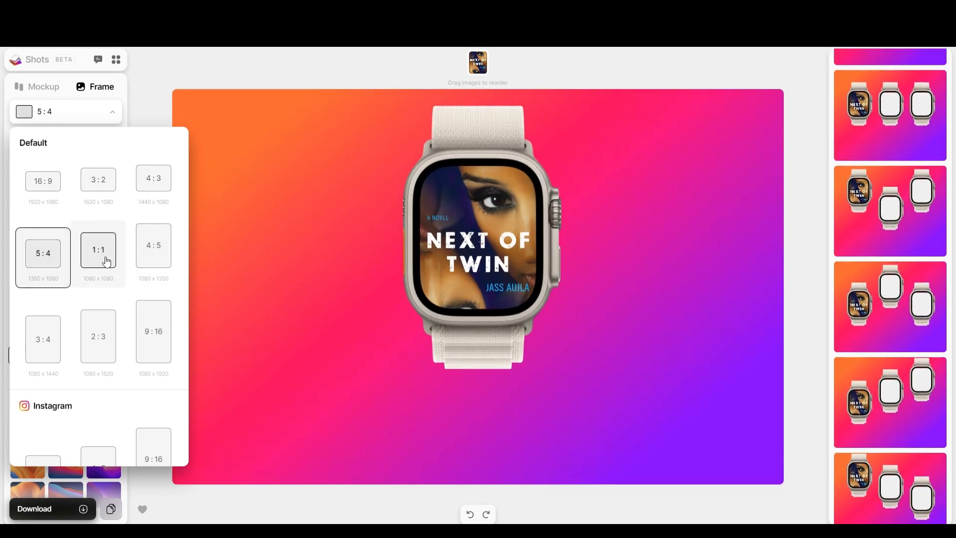
{"action": "left_click", "coordinate": [158, 264]}
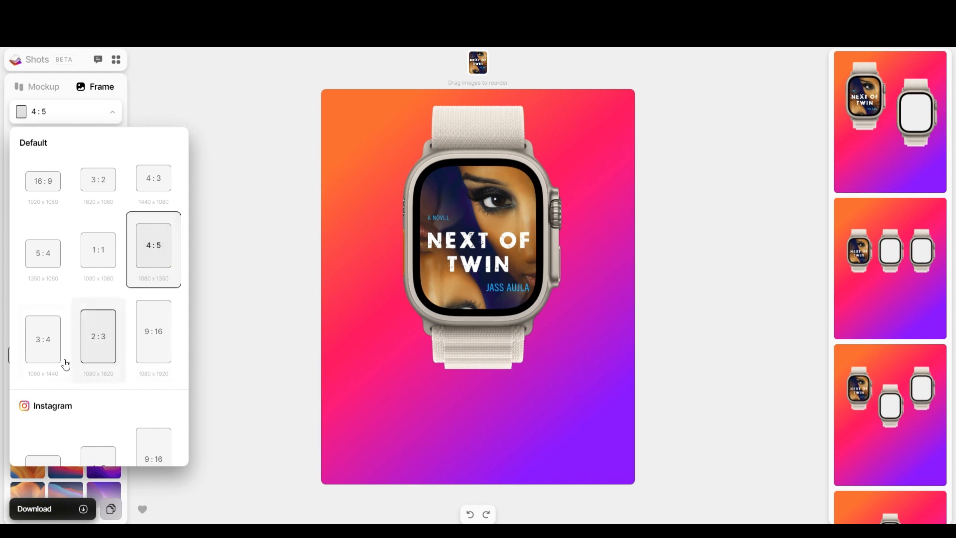
{"action": "left_click", "coordinate": [59, 359]}
{"action": "left_click", "coordinate": [100, 357]}
{"action": "left_click", "coordinate": [148, 356]}
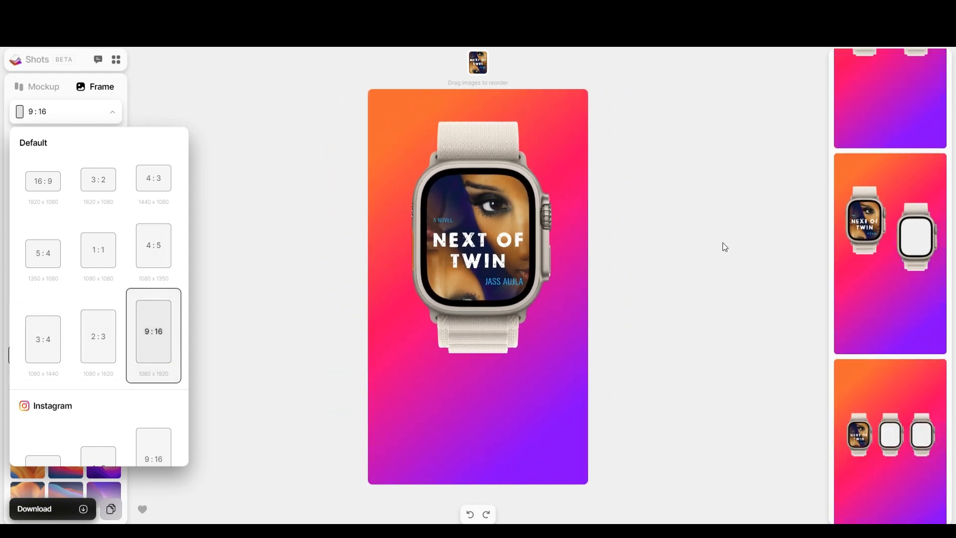
Try the Instagram and Pinterest size presets, then settle on Default 9:16 (1080 x 1920).
{"action": "scroll", "coordinate": [154, 344], "scroll_direction": "down", "scroll_amount": 4}
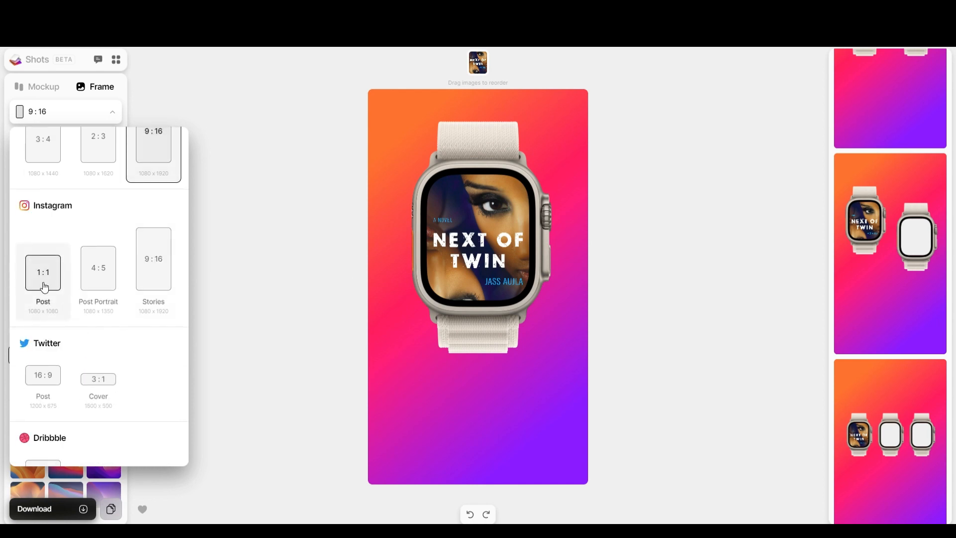
{"action": "left_click", "coordinate": [45, 287]}
{"action": "left_click", "coordinate": [101, 278]}
{"action": "left_click", "coordinate": [154, 273]}
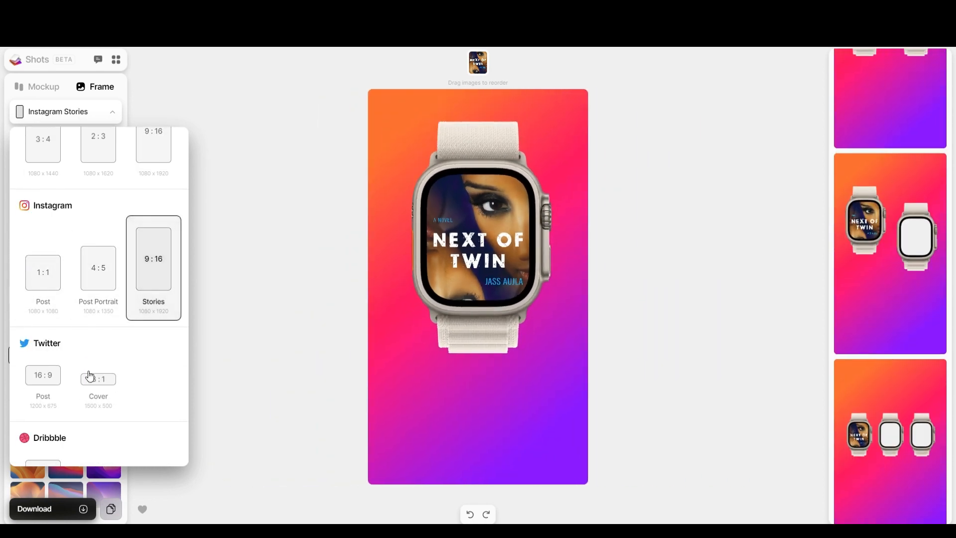
{"action": "scroll", "coordinate": [99, 348], "scroll_direction": "down", "scroll_amount": 4}
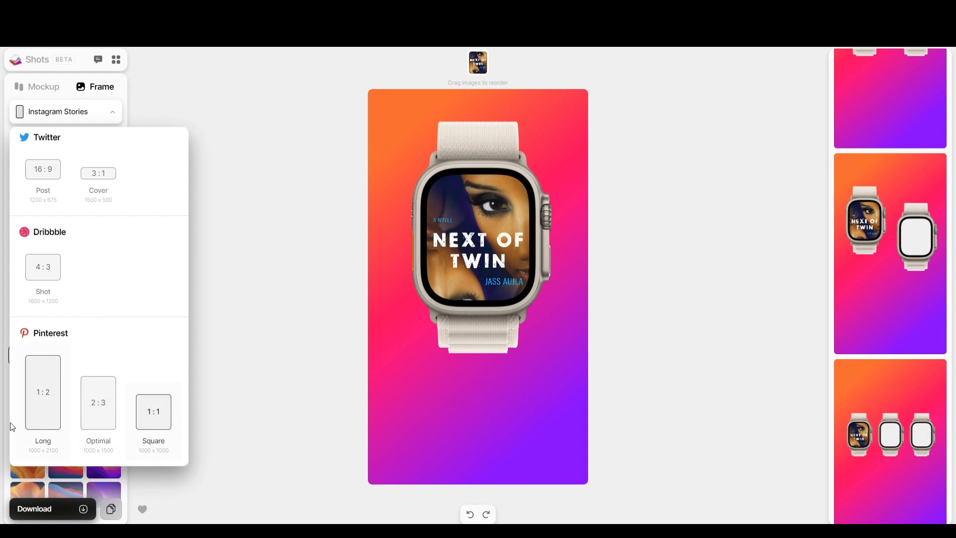
{"action": "left_click", "coordinate": [47, 416]}
{"action": "scroll", "coordinate": [135, 271], "scroll_direction": "up", "scroll_amount": 8}
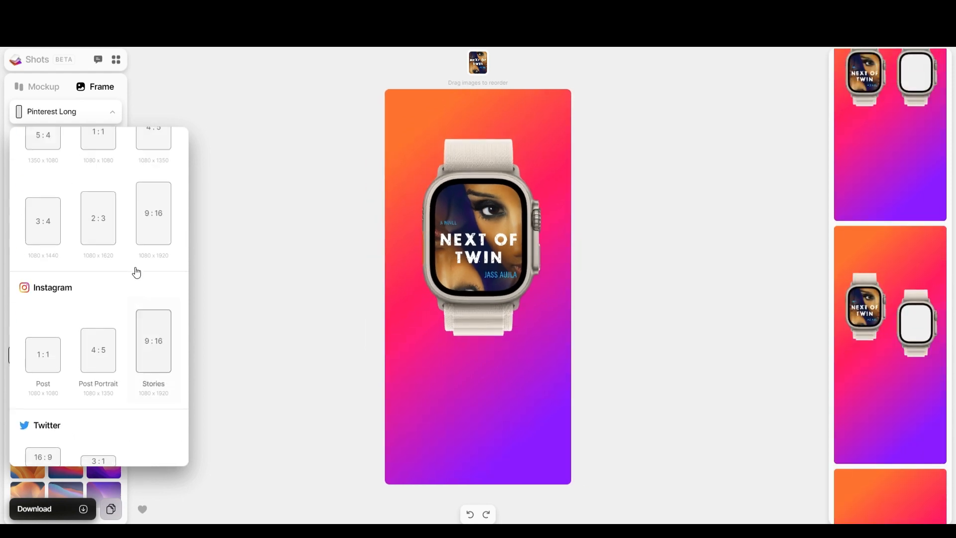
{"action": "left_click", "coordinate": [153, 455]}
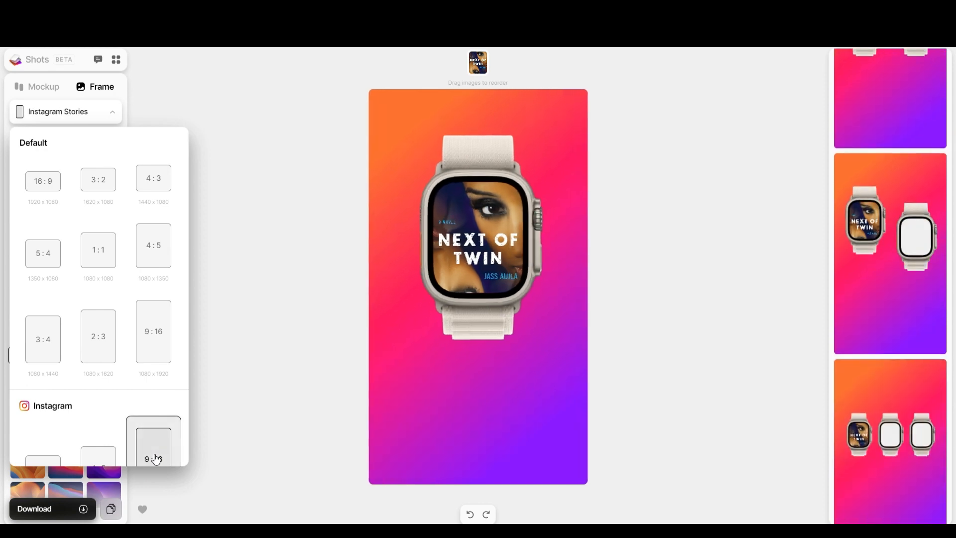
{"action": "left_click", "coordinate": [148, 362]}
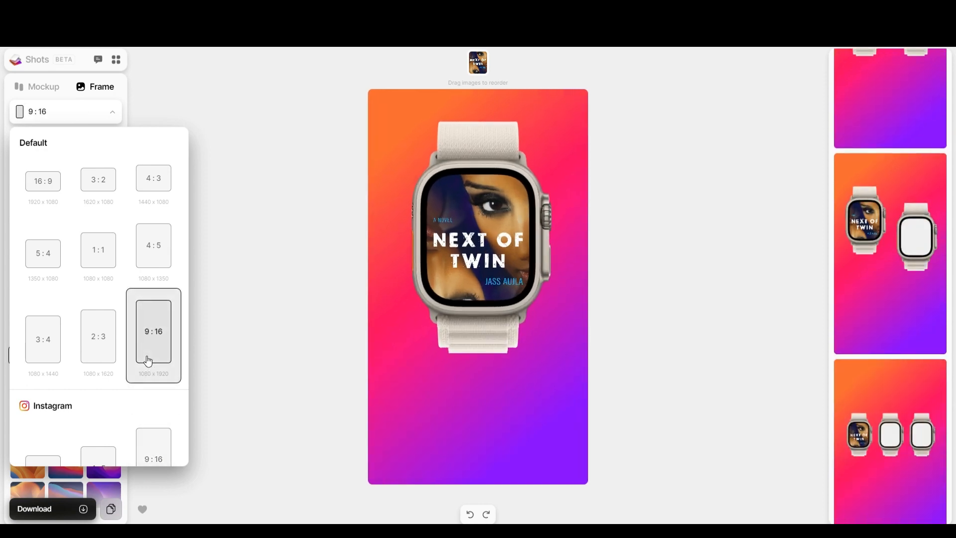
{"action": "left_click", "coordinate": [163, 98]}
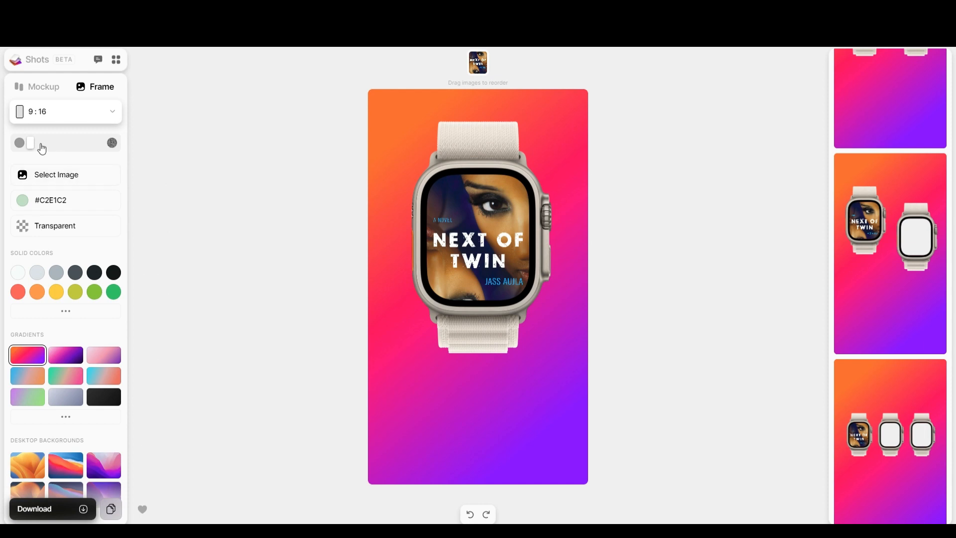
Try a transparent background and two-watch layout, then use staggered three watches on olive #C5CA30.
{"action": "left_click", "coordinate": [25, 231]}
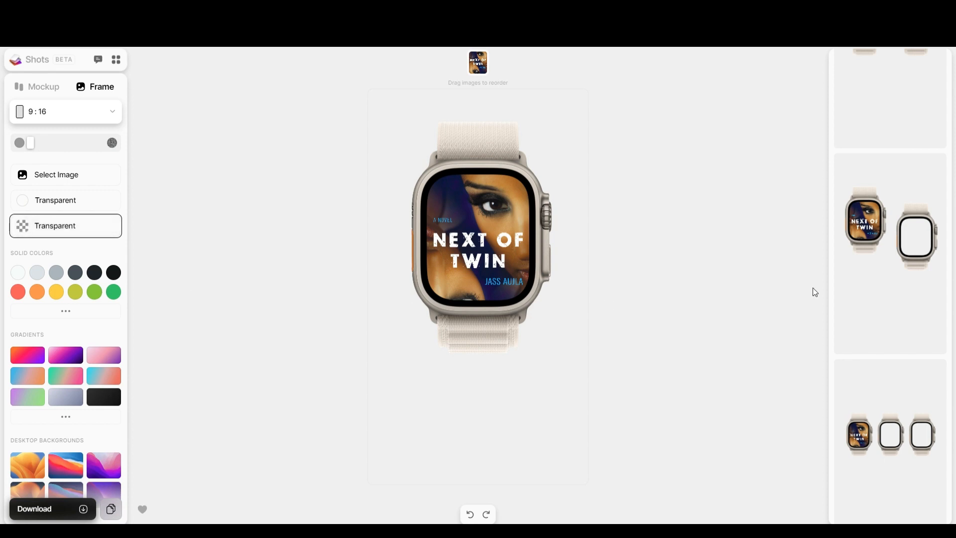
{"action": "left_click", "coordinate": [918, 255]}
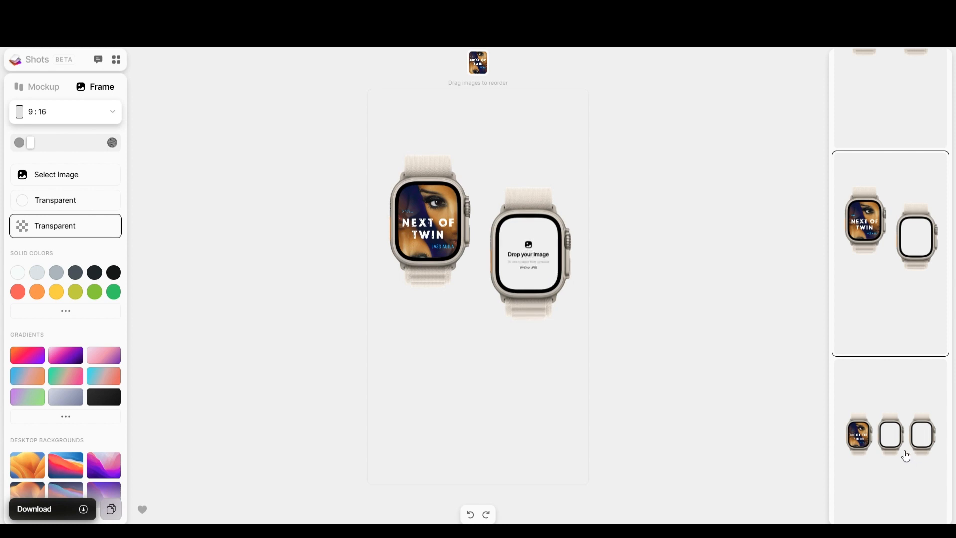
{"action": "left_click", "coordinate": [905, 454]}
{"action": "scroll", "coordinate": [893, 299], "scroll_direction": "down", "scroll_amount": 6}
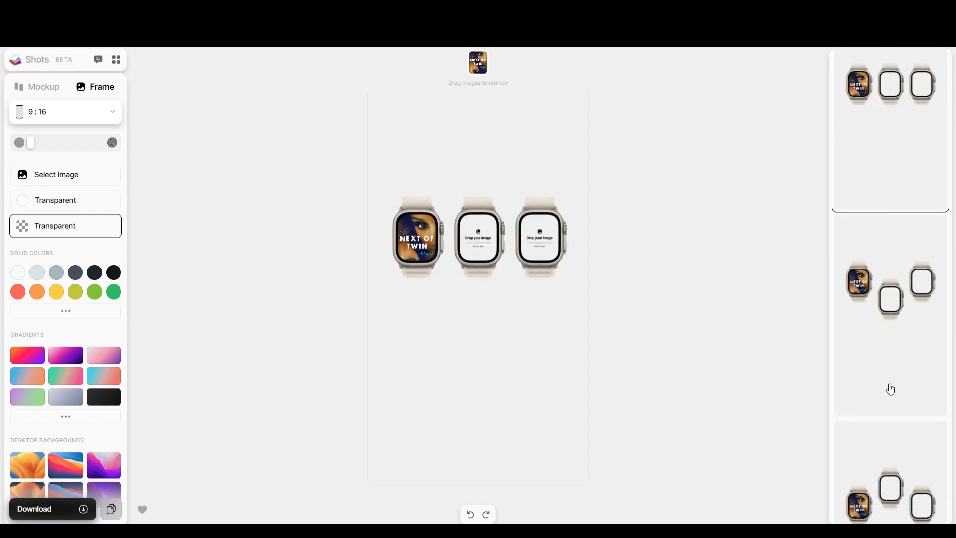
{"action": "left_click", "coordinate": [895, 346]}
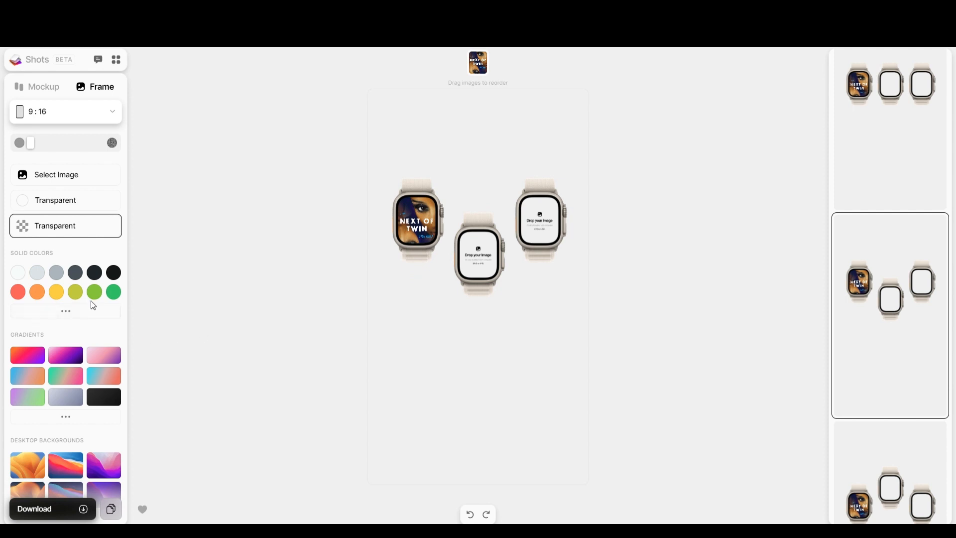
{"action": "left_click", "coordinate": [76, 298]}
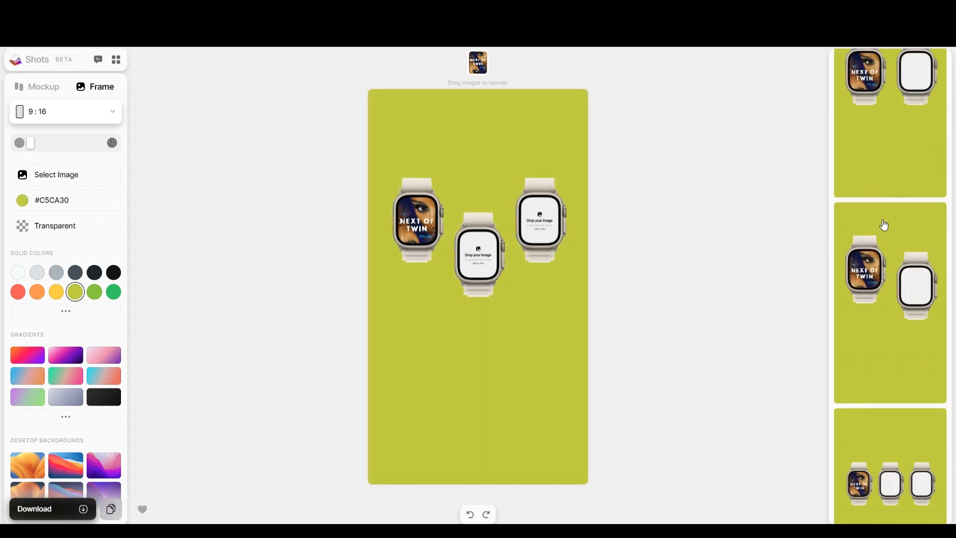
Return to a single large watch and try pink-purple, dark and cyan-coral gradient backgrounds.
{"action": "scroll", "coordinate": [884, 225], "scroll_direction": "down", "scroll_amount": 5}
{"action": "left_click", "coordinate": [885, 227]}
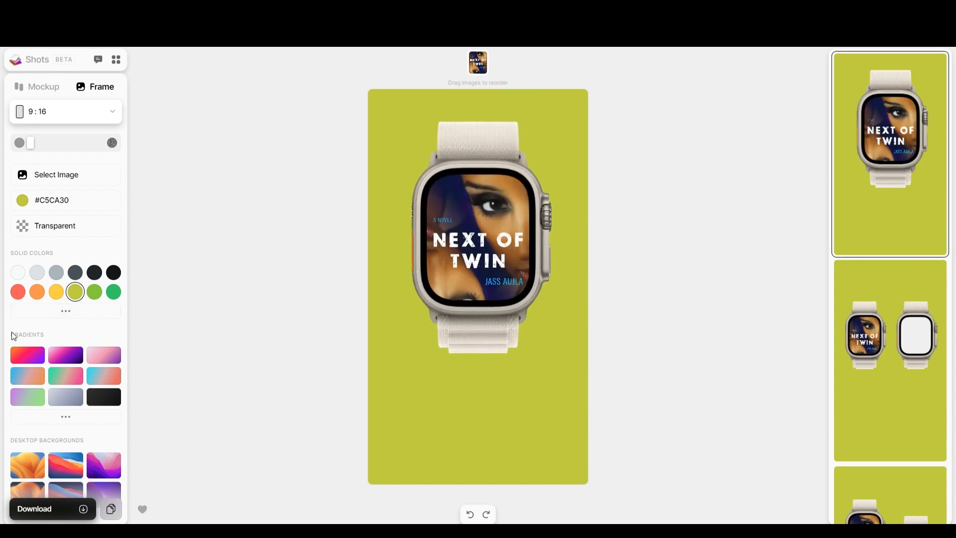
{"action": "left_click", "coordinate": [68, 355]}
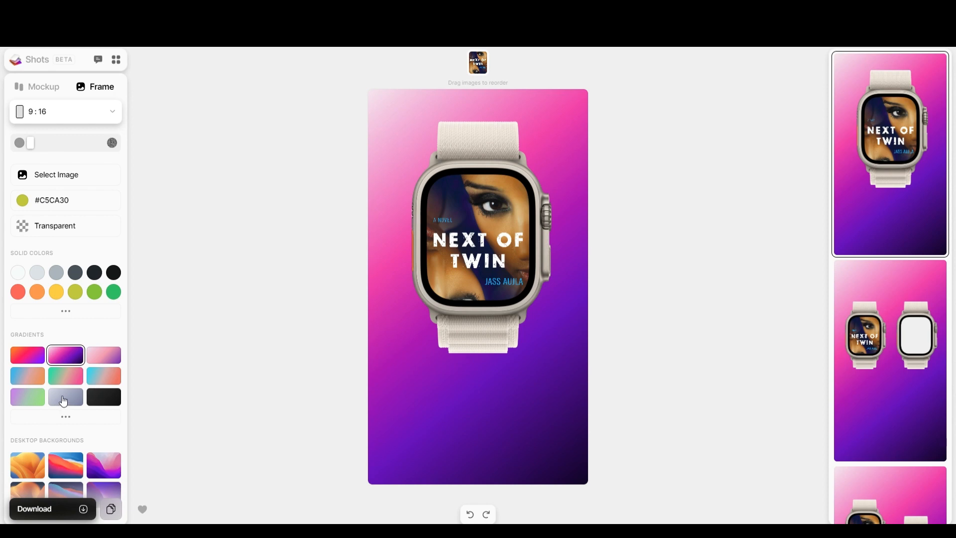
{"action": "left_click", "coordinate": [28, 401]}
{"action": "left_click", "coordinate": [106, 404]}
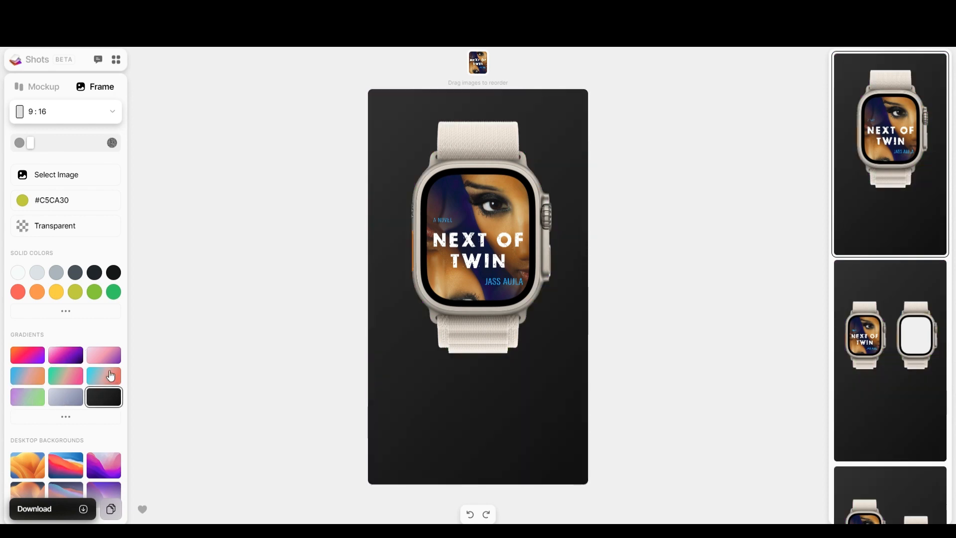
{"action": "left_click", "coordinate": [110, 376]}
{"action": "left_click", "coordinate": [104, 355]}
Try the dark wallpapers and a mesh gradient, then choose the purple planet abstract background.
{"action": "scroll", "coordinate": [79, 409], "scroll_direction": "down", "scroll_amount": 4}
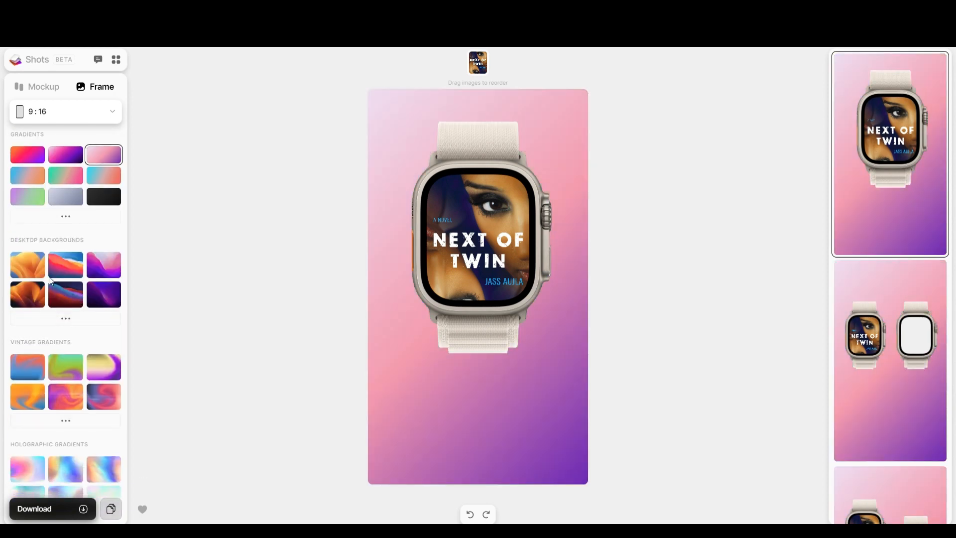
{"action": "left_click", "coordinate": [28, 299]}
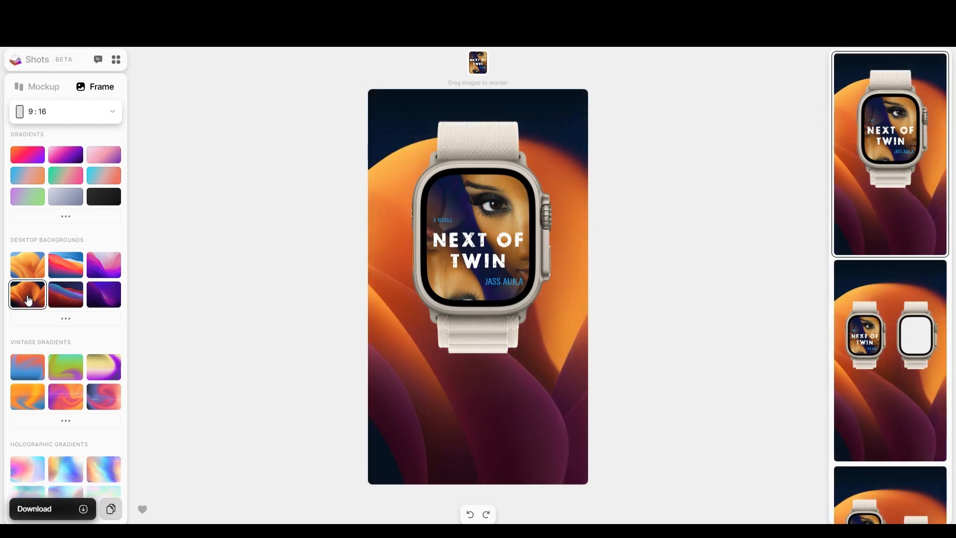
{"action": "left_click", "coordinate": [76, 301]}
{"action": "left_click", "coordinate": [117, 298]}
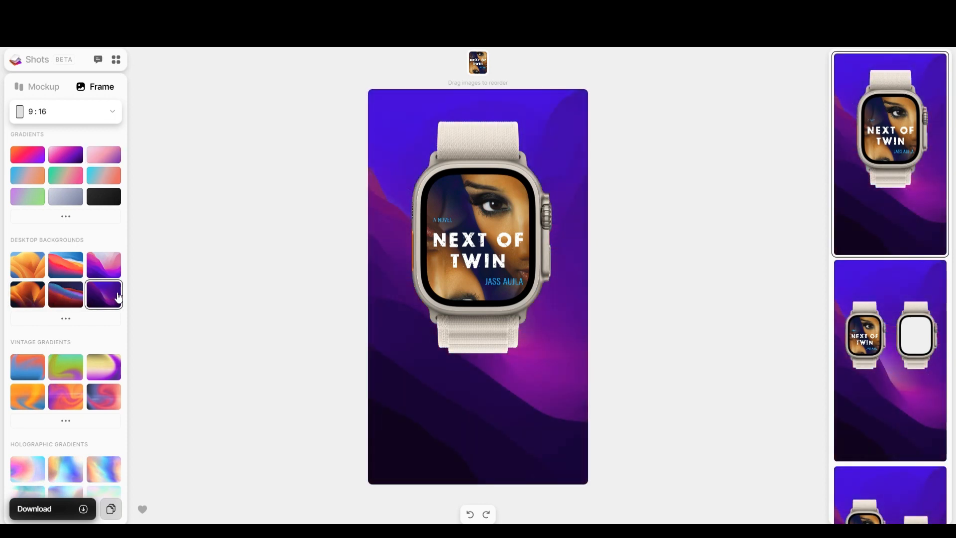
{"action": "scroll", "coordinate": [114, 319], "scroll_direction": "down", "scroll_amount": 5}
{"action": "left_click", "coordinate": [70, 330]}
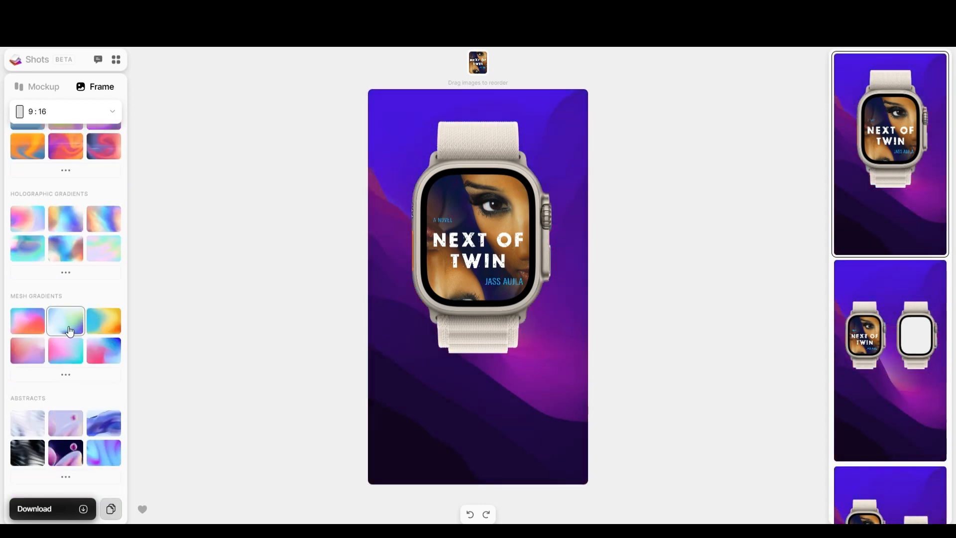
{"action": "scroll", "coordinate": [70, 332], "scroll_direction": "down", "scroll_amount": 1}
{"action": "left_click", "coordinate": [64, 433]}
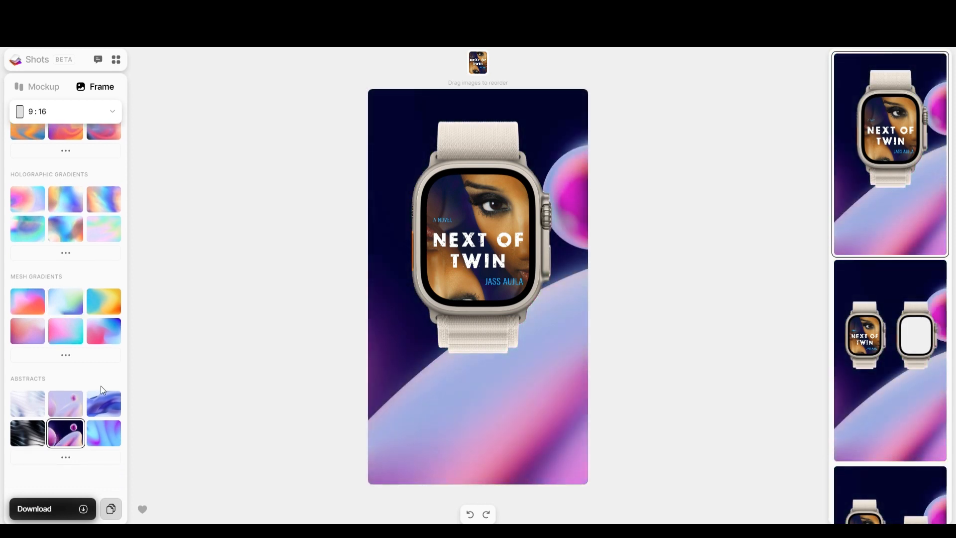
{"action": "scroll", "coordinate": [83, 291], "scroll_direction": "up", "scroll_amount": 6}
{"action": "scroll", "coordinate": [80, 287], "scroll_direction": "up", "scroll_amount": 2}
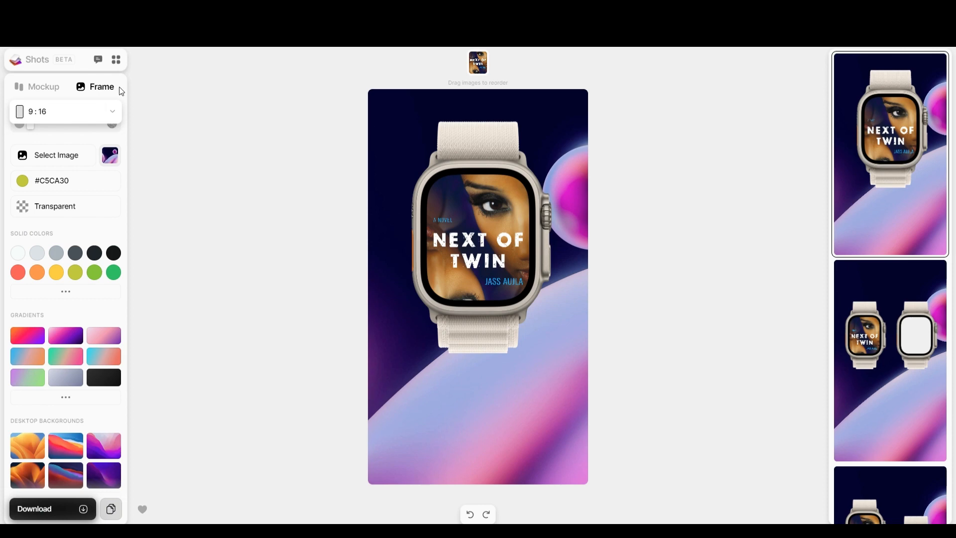
Confirm the 9:16 aspect ratio and download the 'Next of Twin' Apple Watch Ultra mockup.
{"action": "left_click", "coordinate": [107, 114]}
{"action": "left_click", "coordinate": [105, 114]}
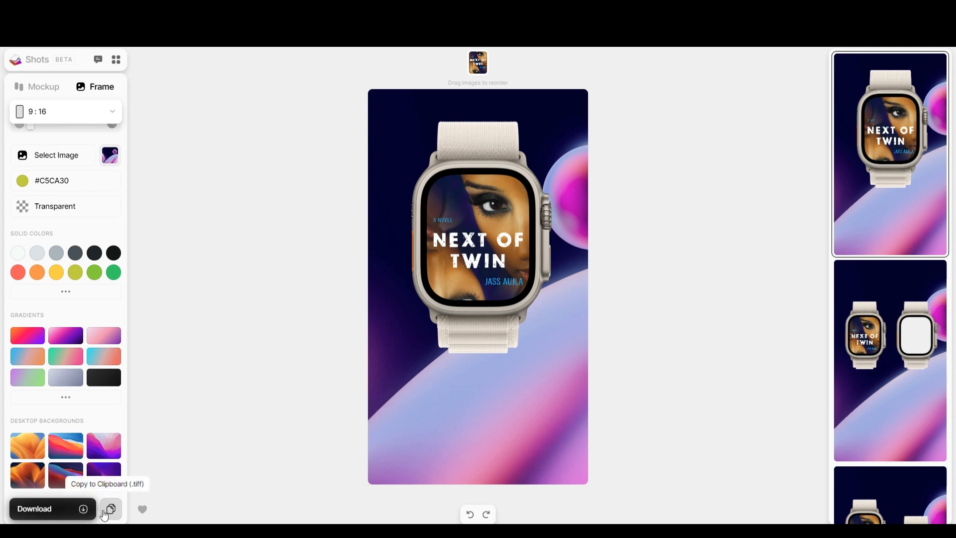
{"action": "left_click", "coordinate": [83, 509]}
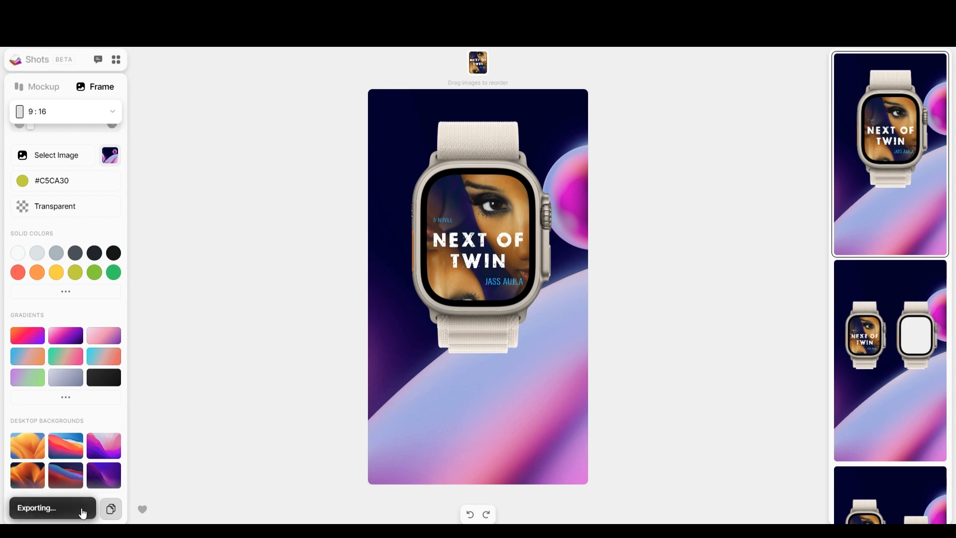